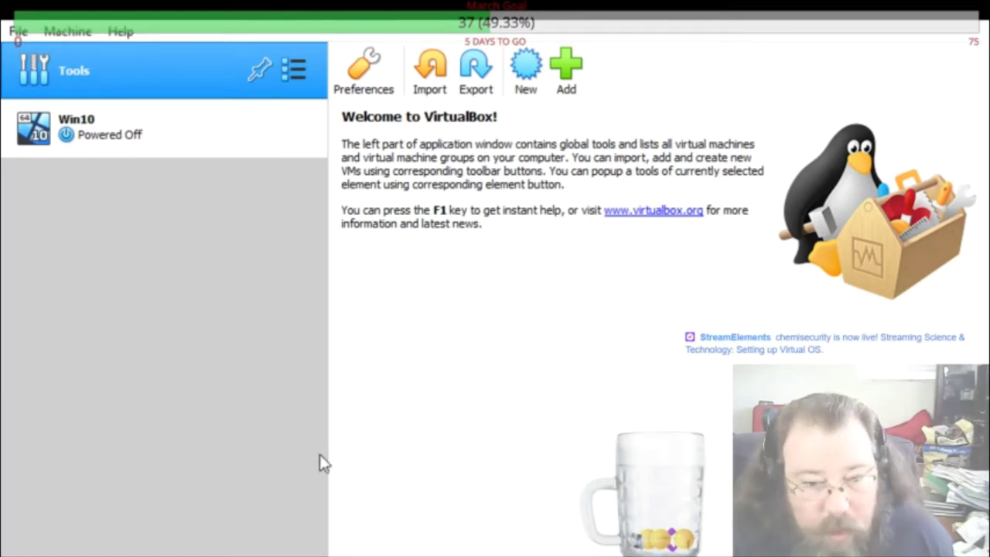
Start a new virtual machine named CTF's with type Linux and version Debian (64-bit), and continue to the memory size.
left_click(523, 68)
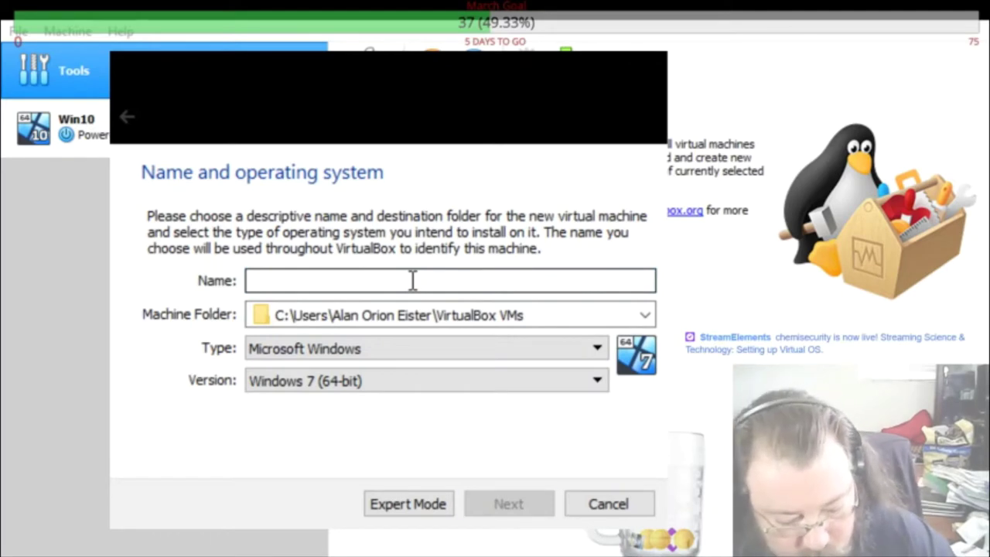
type("CTF's")
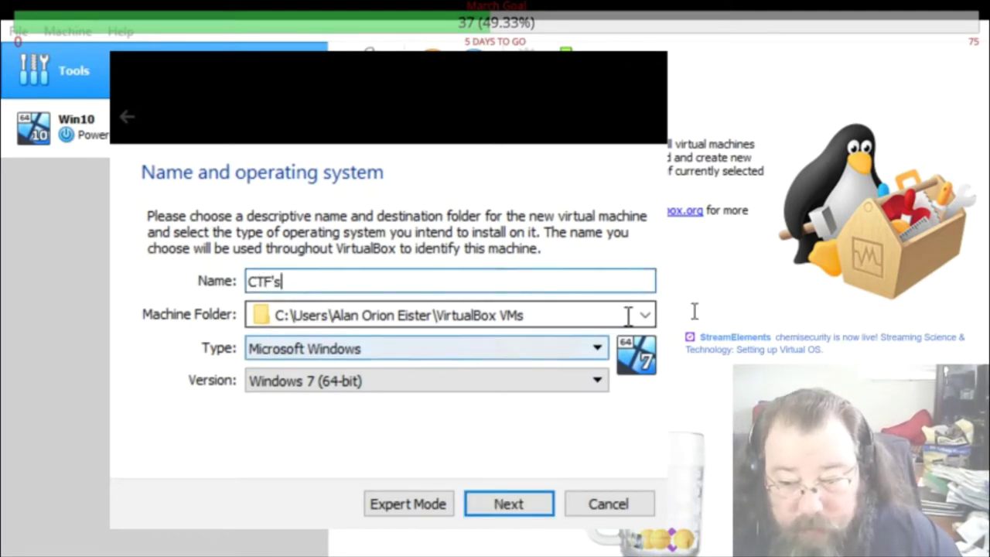
left_click(644, 316)
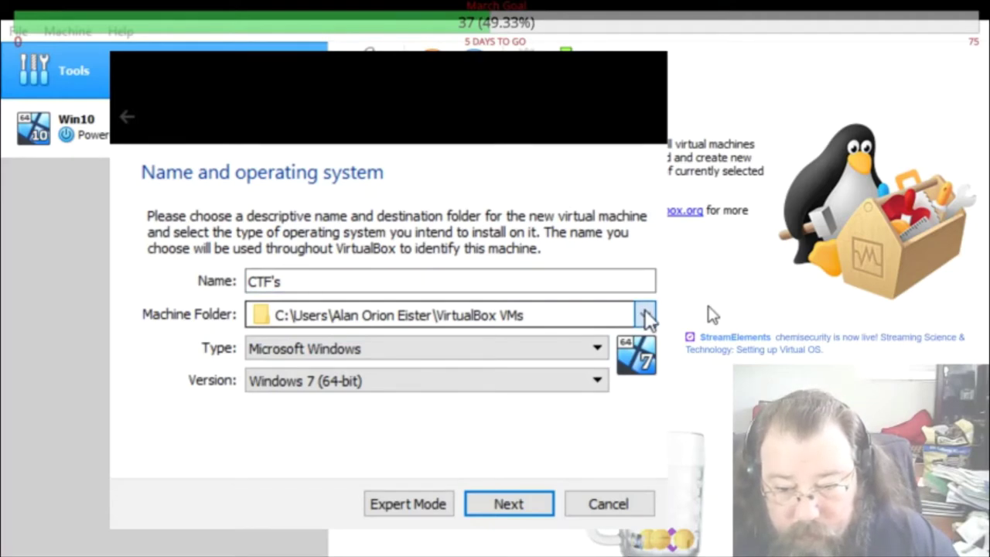
left_click(599, 350)
key("l")
key("Tab")
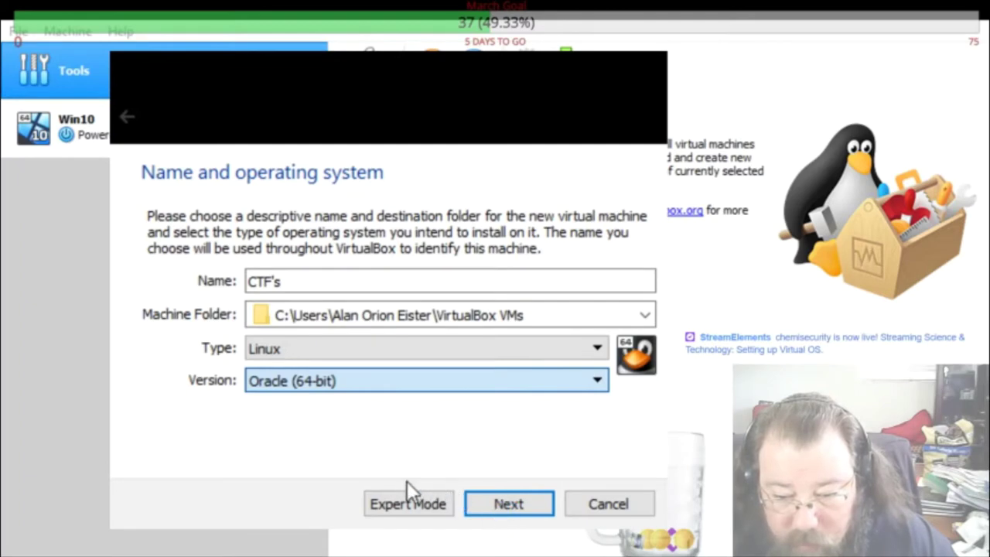
key("d")
left_click(495, 507)
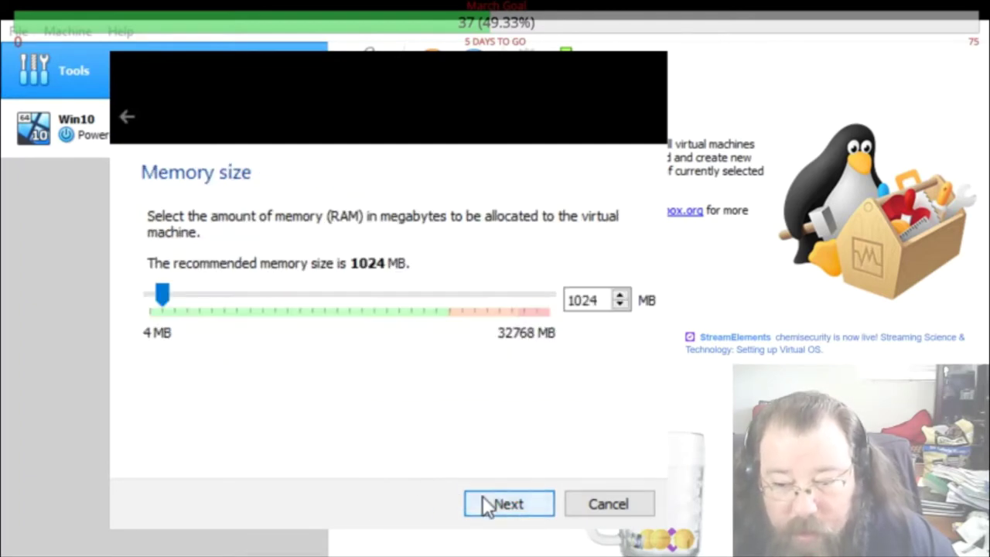
Set the new virtual machine's memory size to 15360 MB and continue the setup.
left_click_drag(160, 294, 323, 297)
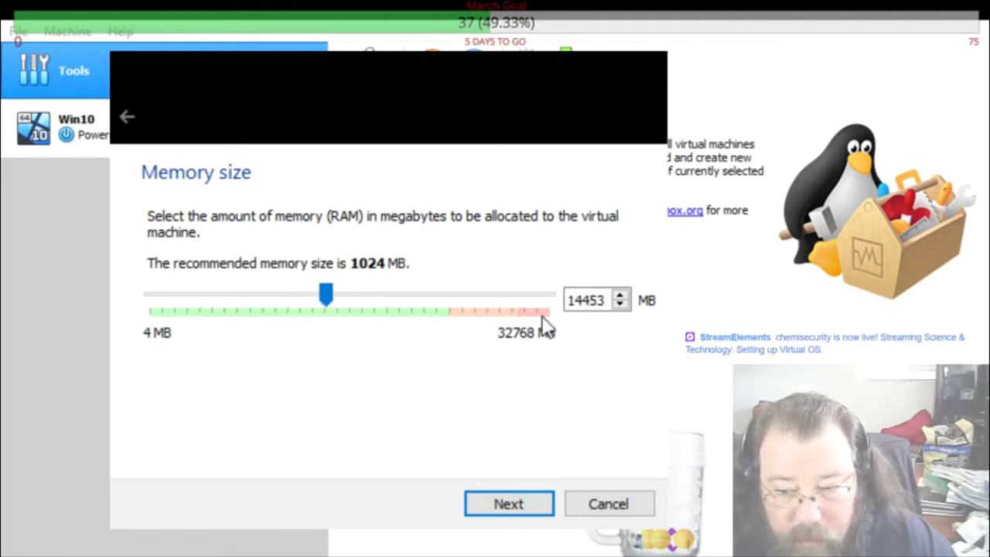
double_click(584, 299)
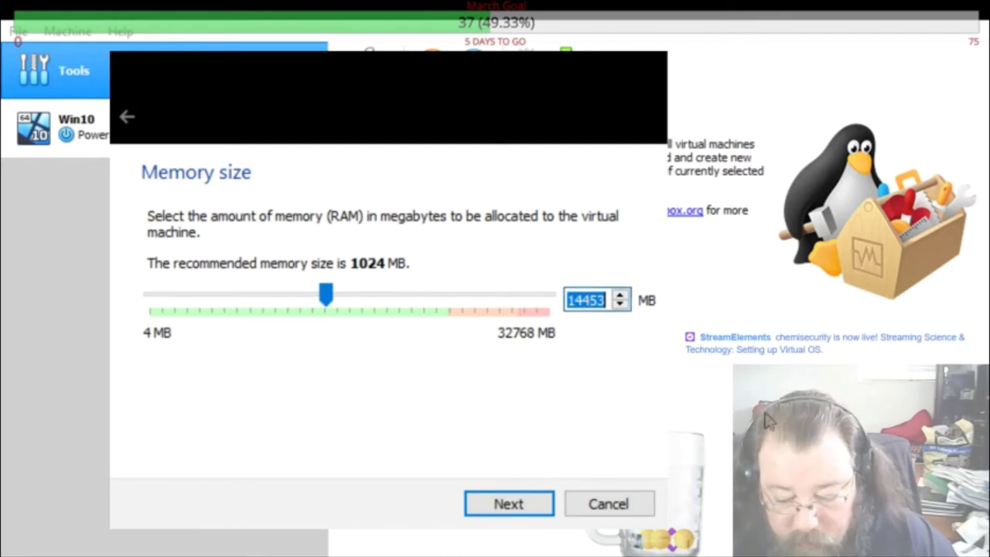
type("15")
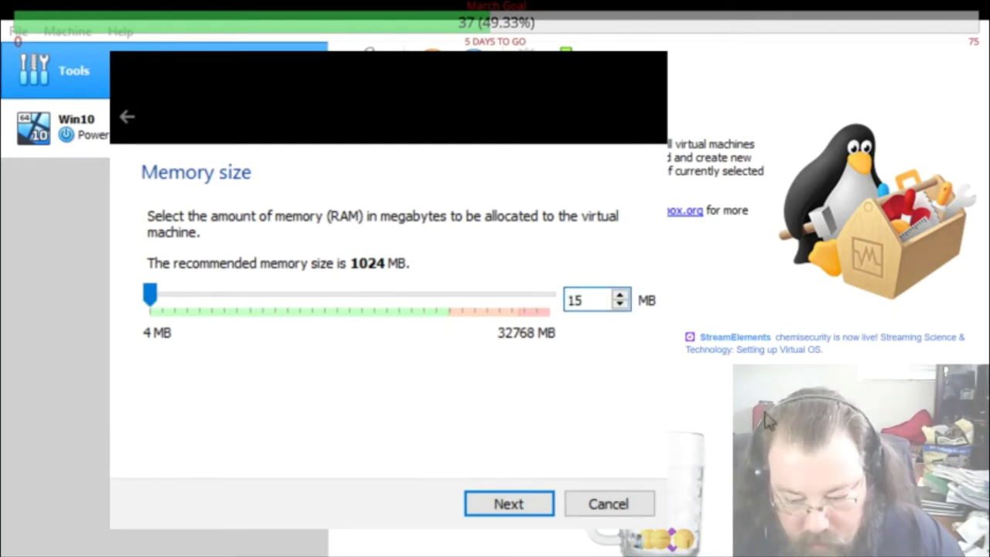
type("052")
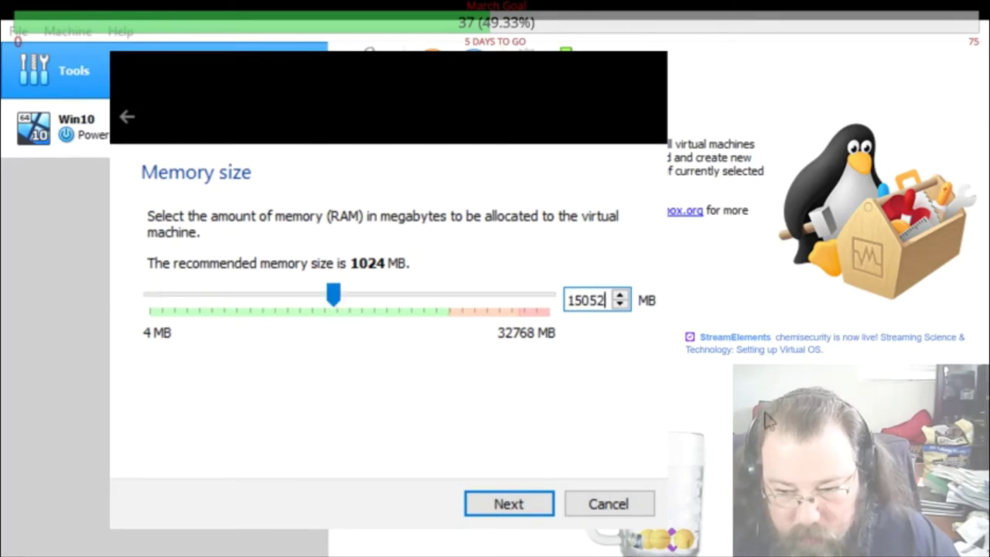
key("BackSpace")
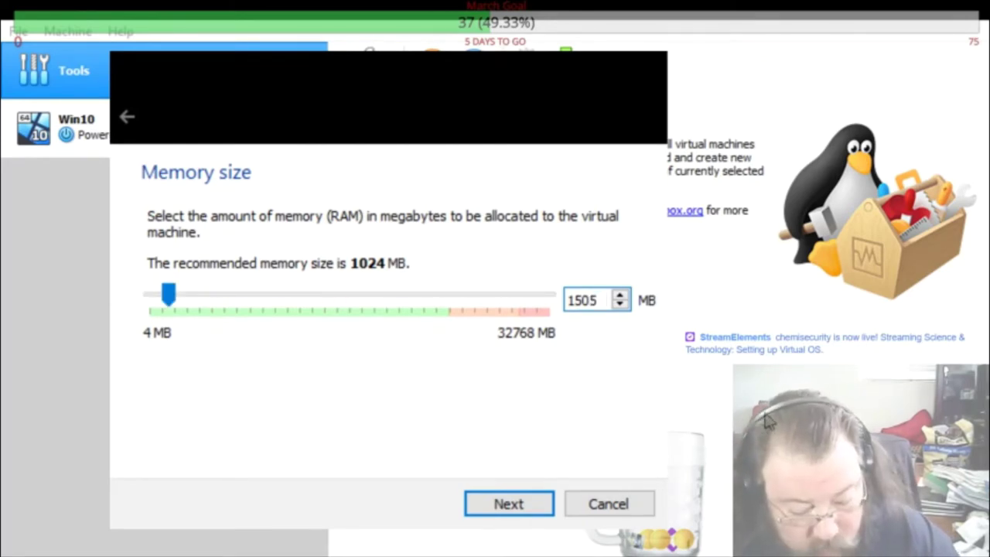
left_click(766, 420)
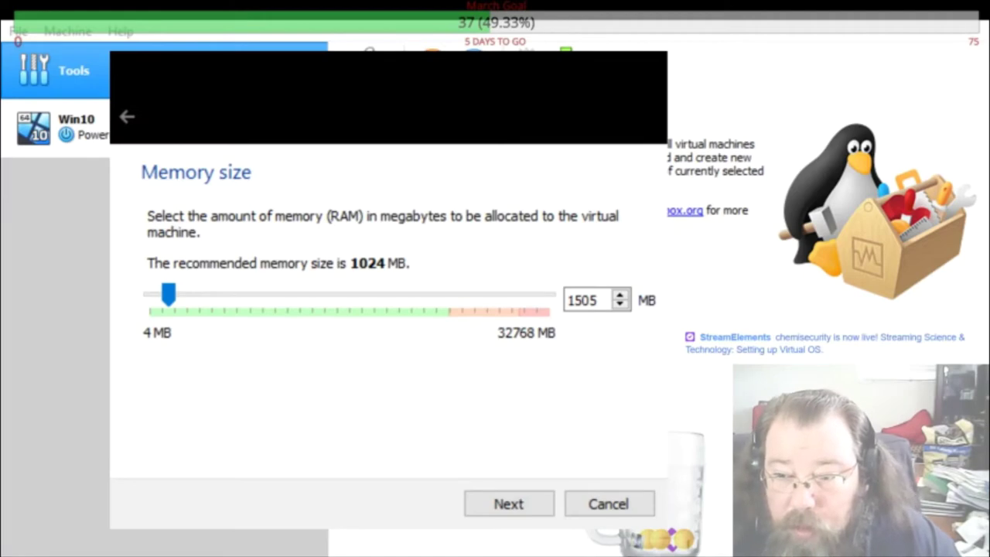
left_click(543, 264)
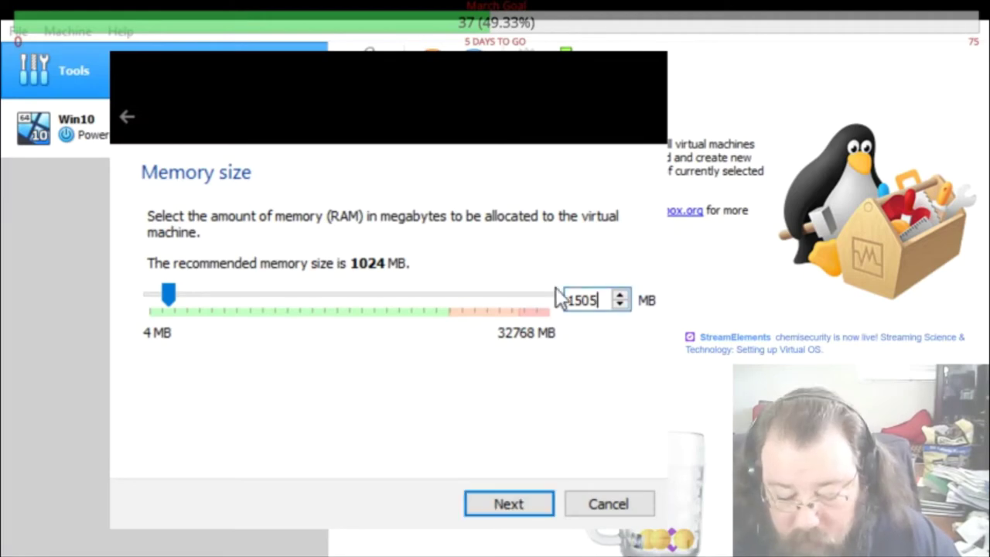
key("BackSpace")
key("BackSpace")
type("360")
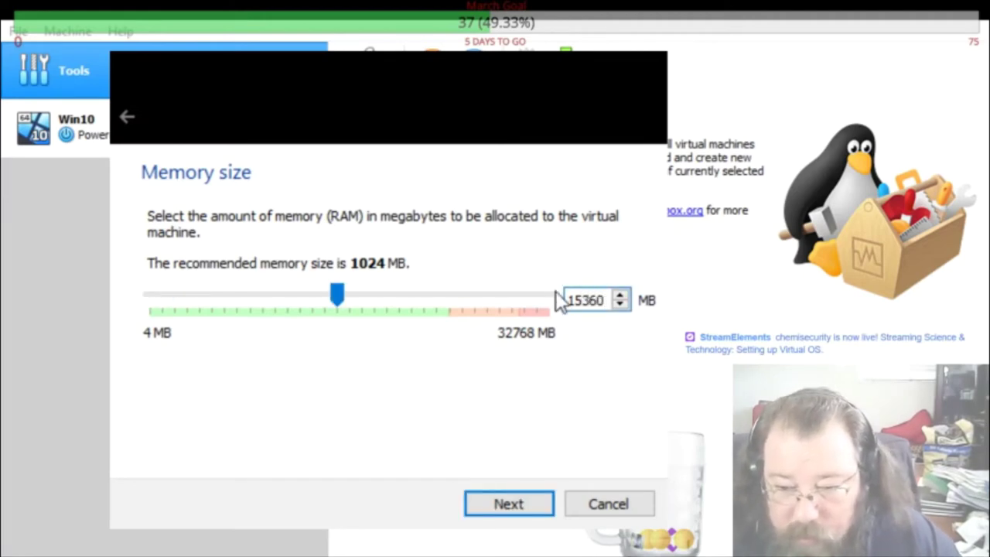
left_click(500, 507)
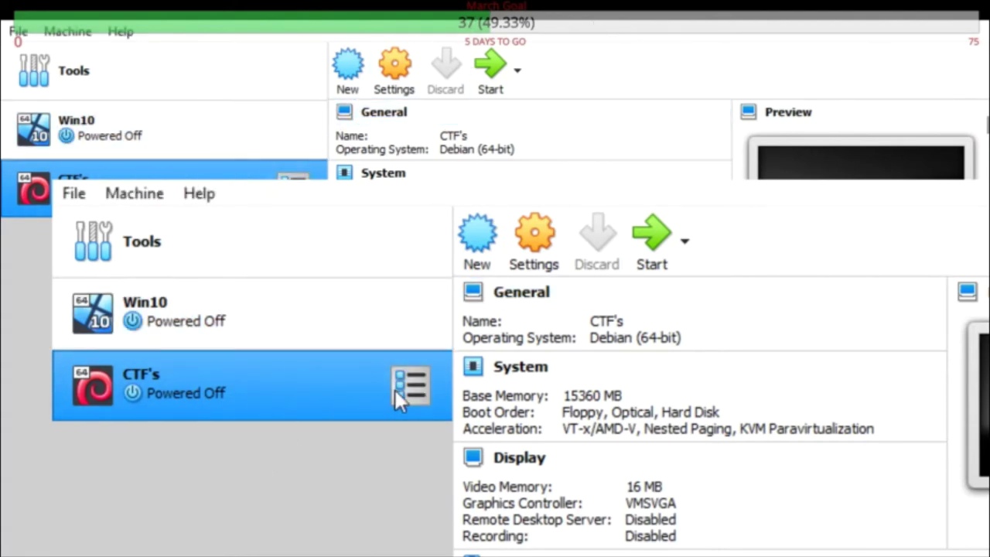
Examine the storage devices in the CTF's machine's settings, then close the settings without changes.
left_click(532, 236)
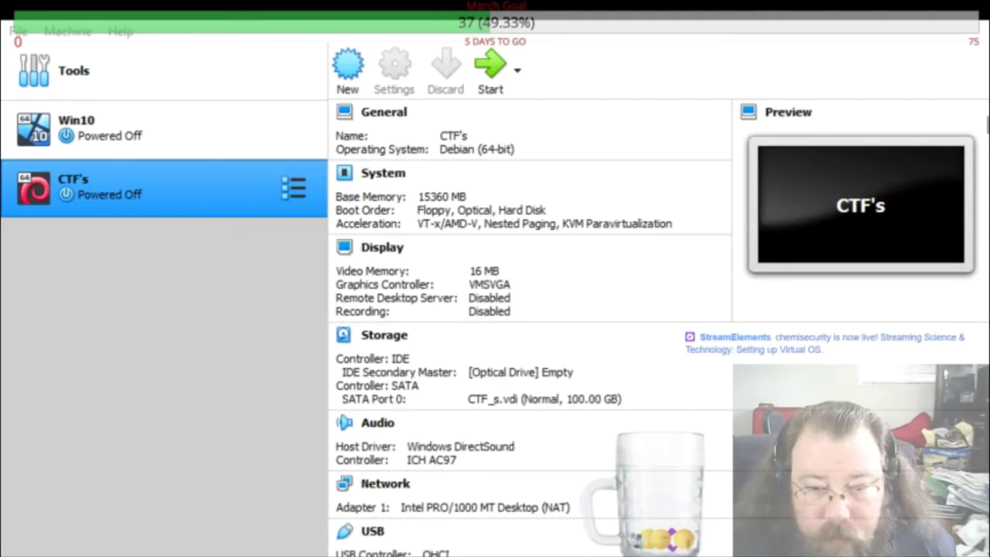
key("ctrl+s")
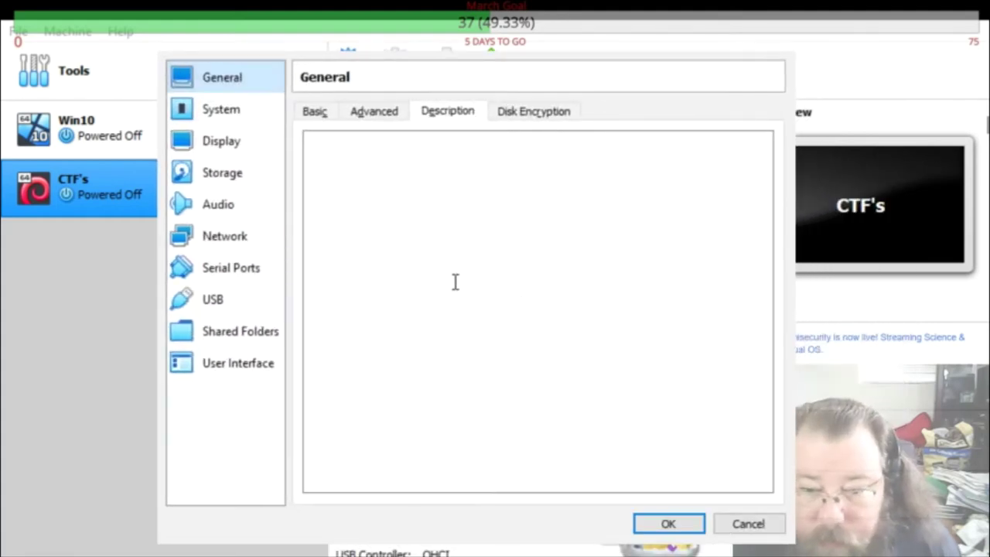
left_click(223, 171)
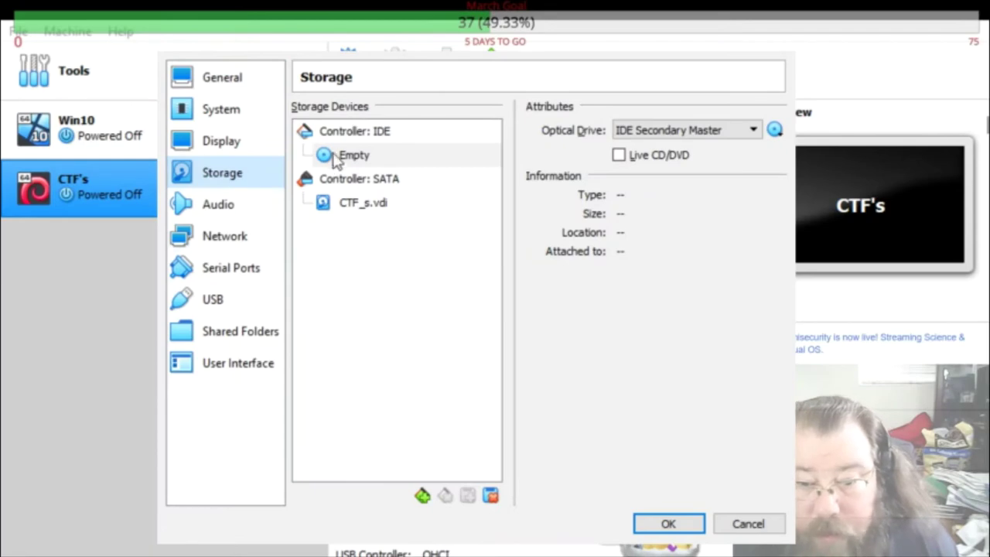
left_click(829, 143)
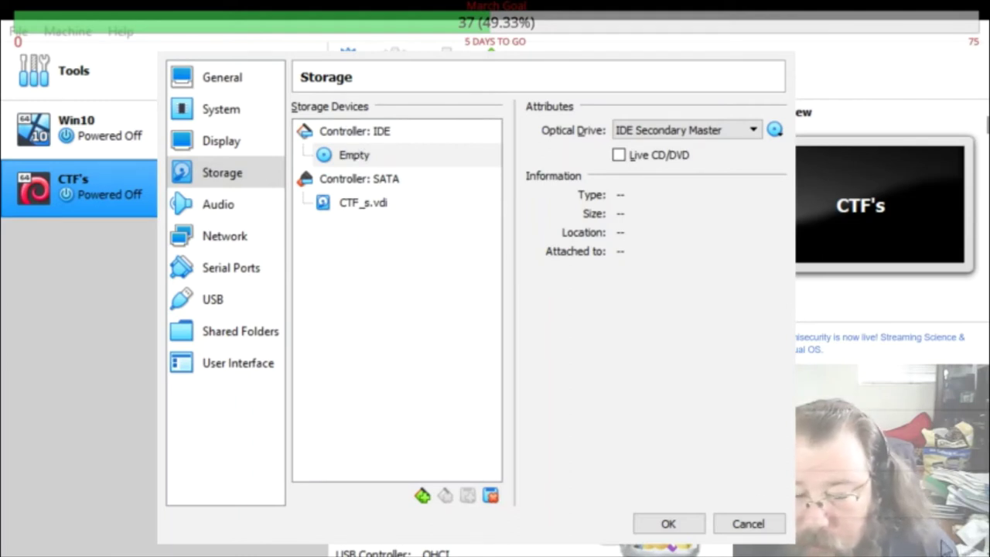
left_click(747, 523)
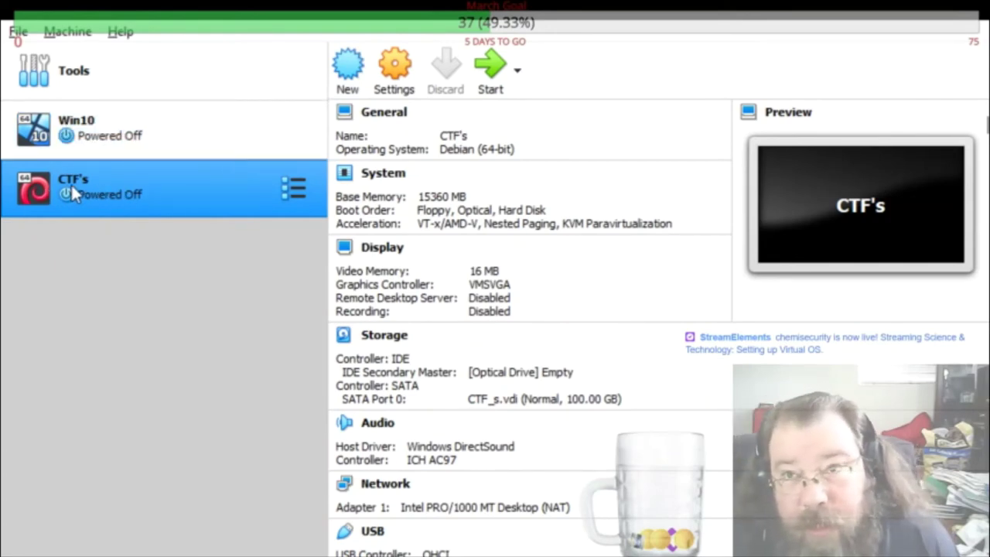
Try to add a disk image to the empty optical drive of the CTF's machine, then cancel out of its settings.
left_click(393, 74)
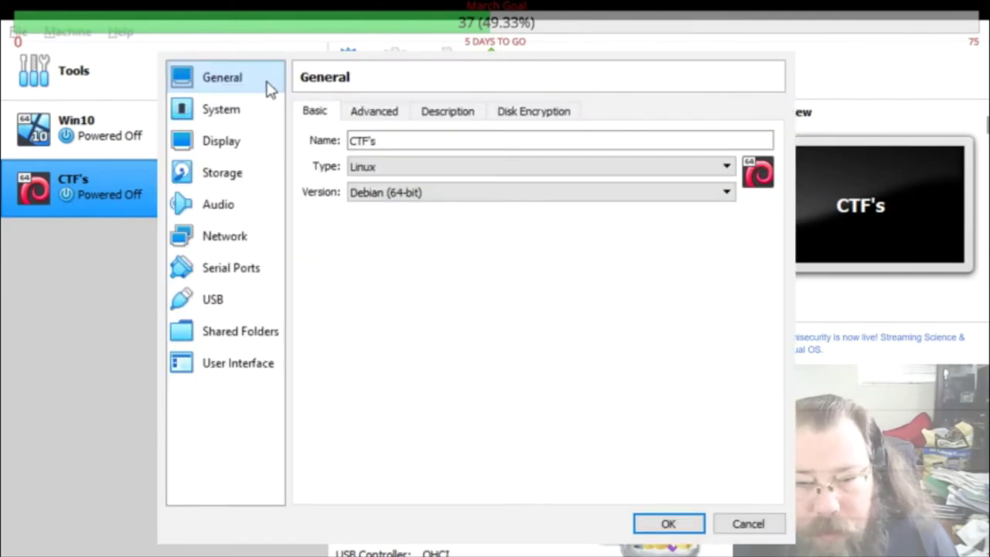
left_click(236, 177)
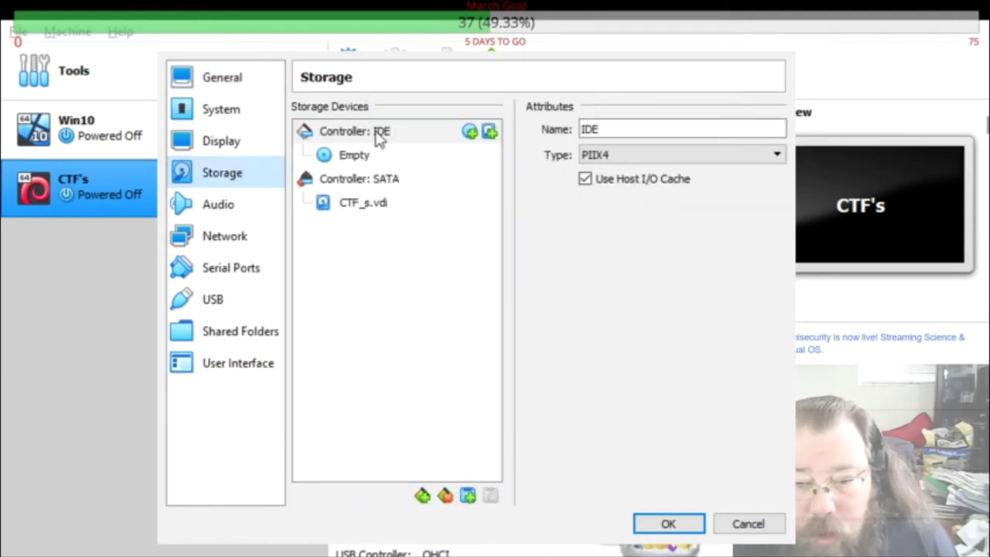
left_click(350, 159)
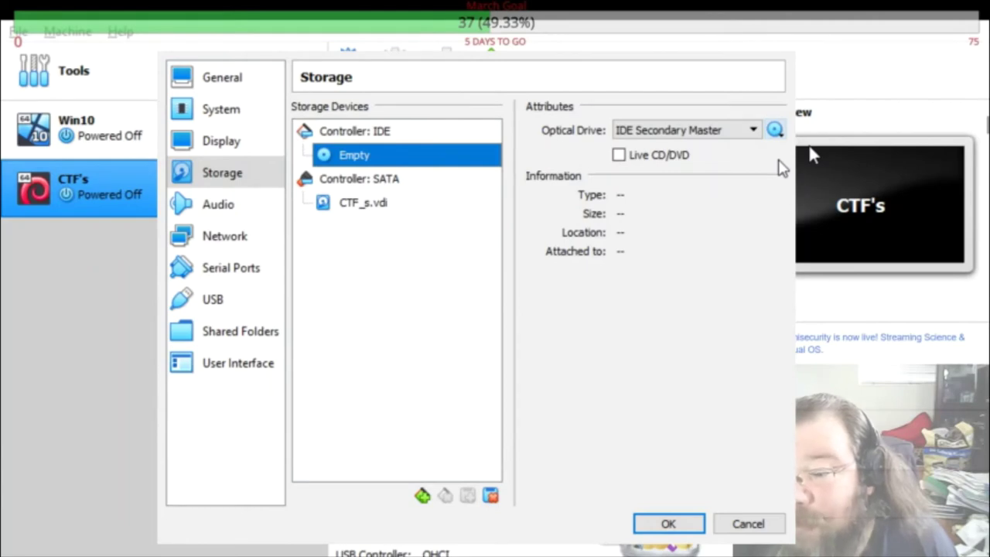
left_click(252, 267)
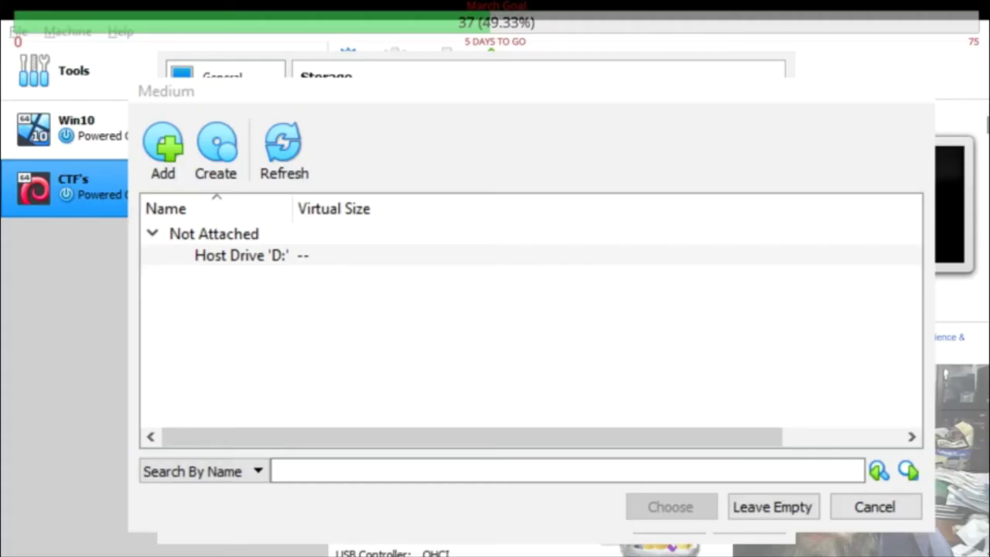
left_click(161, 150)
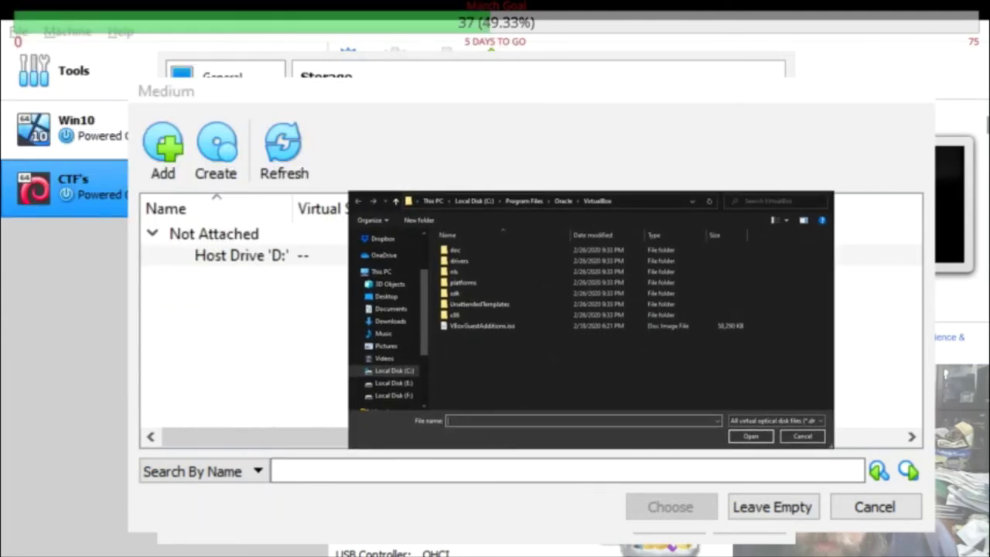
left_click(802, 435)
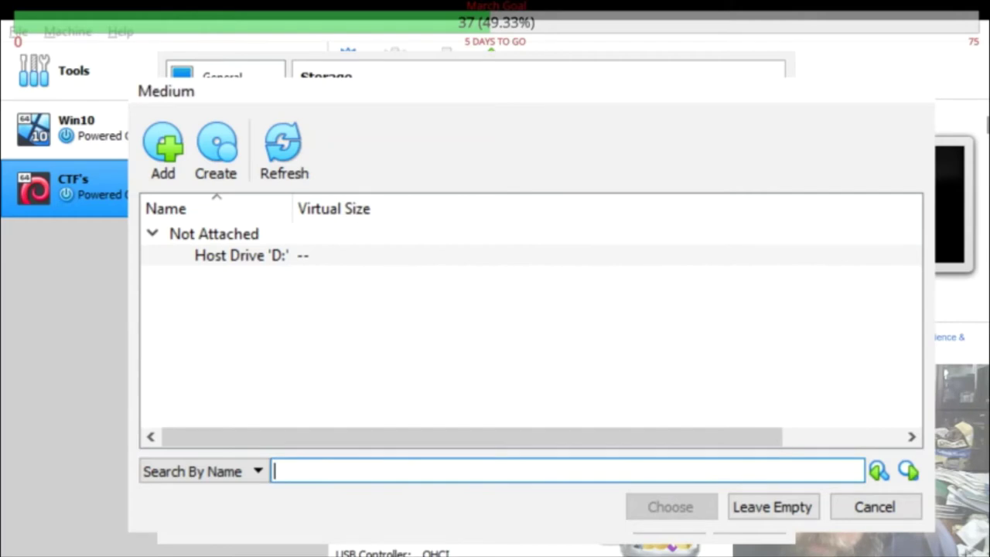
left_click(867, 509)
left_click(747, 524)
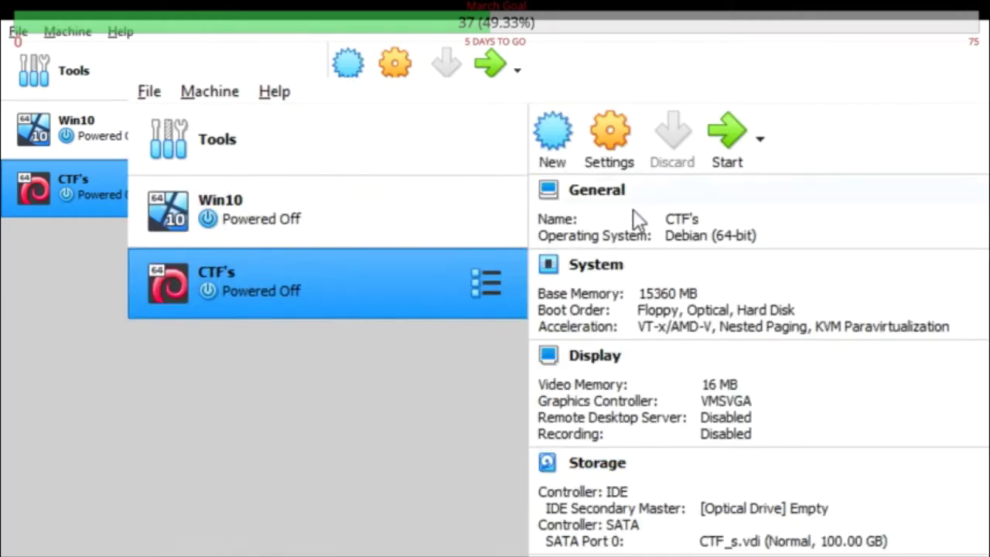
Browse the VirtualBox program folder for an optical disk file for the CTF's machine, then cancel without choosing one.
left_click(615, 123)
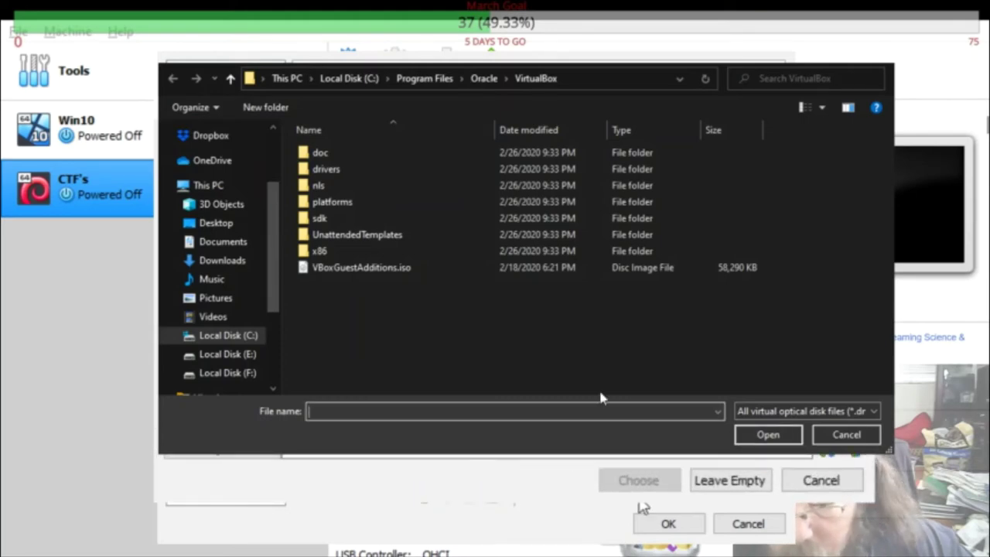
left_click(843, 435)
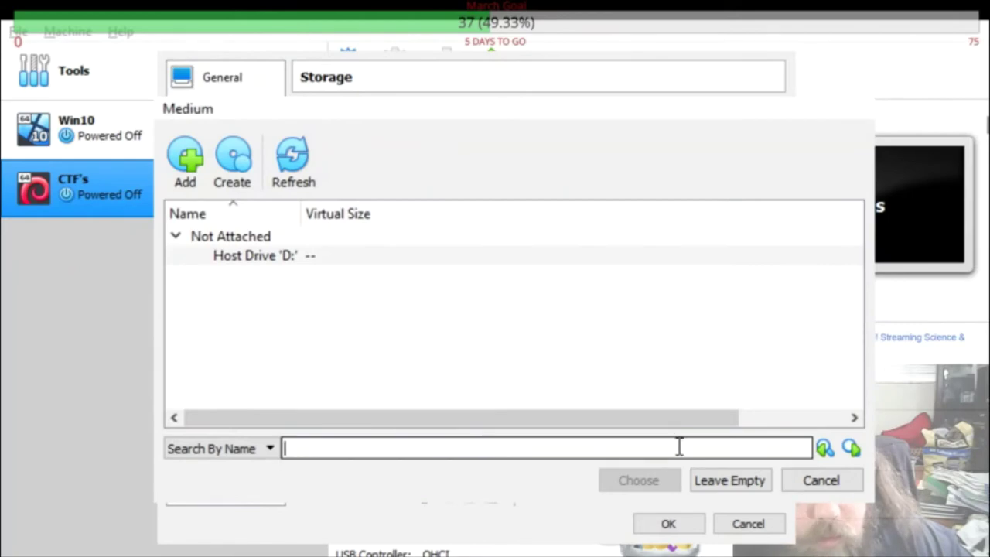
left_click(836, 481)
left_click(749, 526)
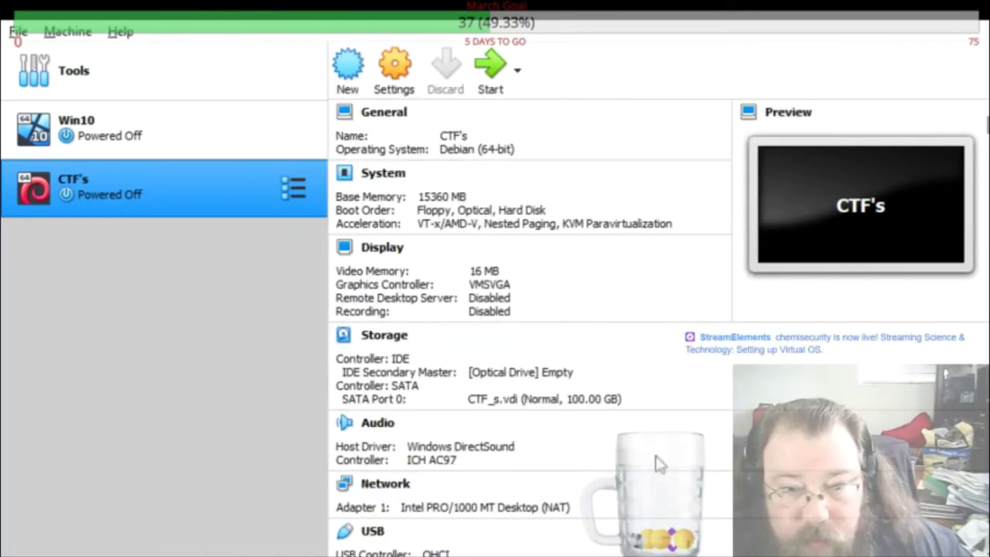
Inspect the empty optical drive in the CTF's storage settings, and compare the details of the Win10 and CTF's machines.
left_click(386, 70)
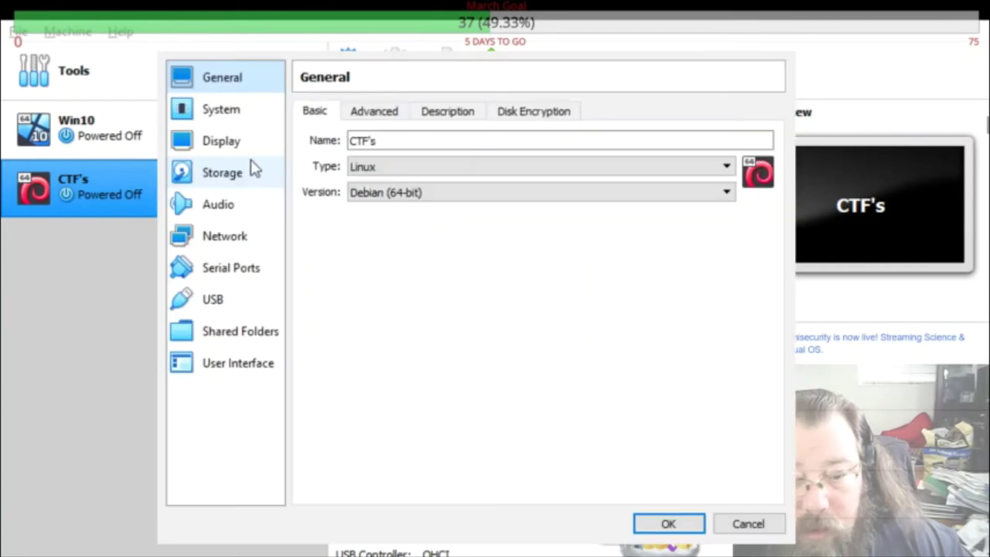
left_click(247, 173)
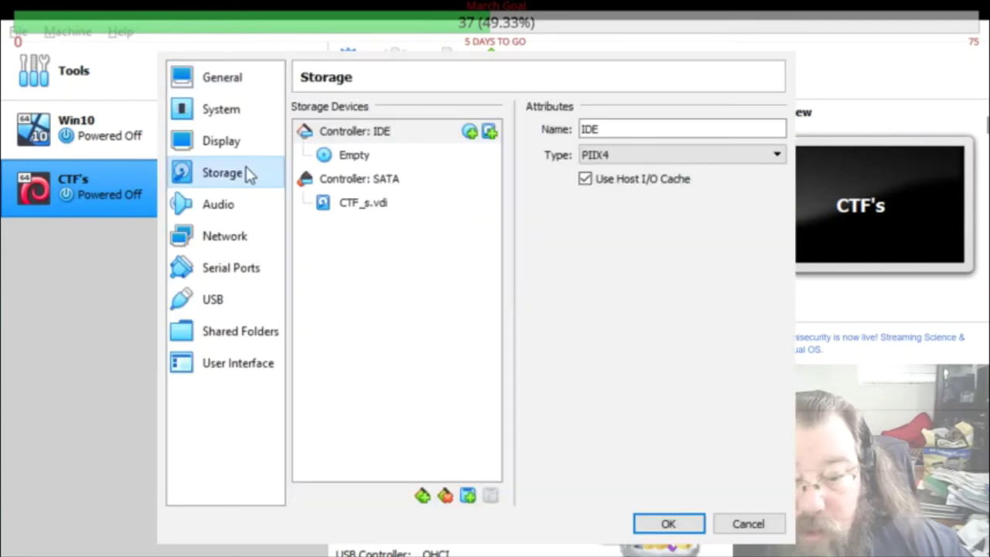
left_click(354, 155)
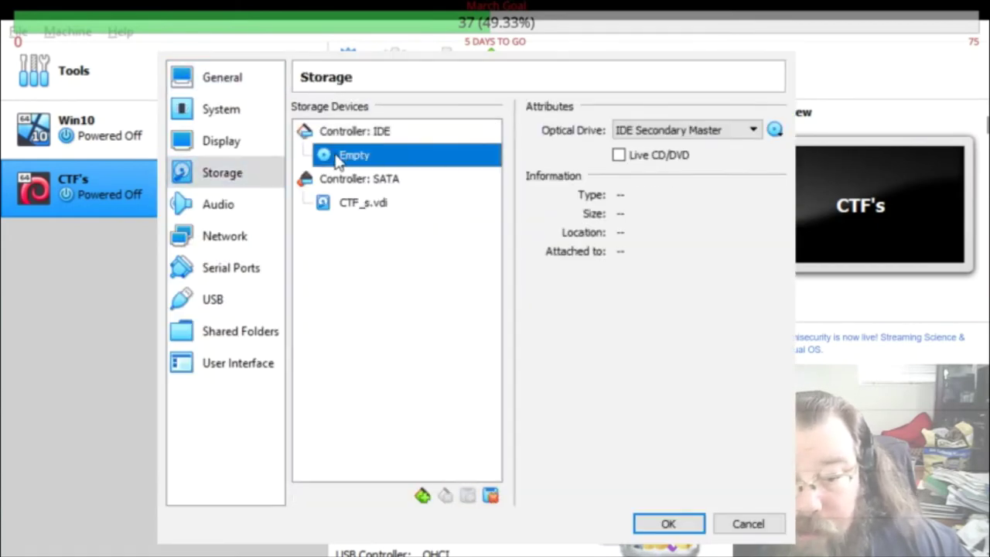
left_click(668, 524)
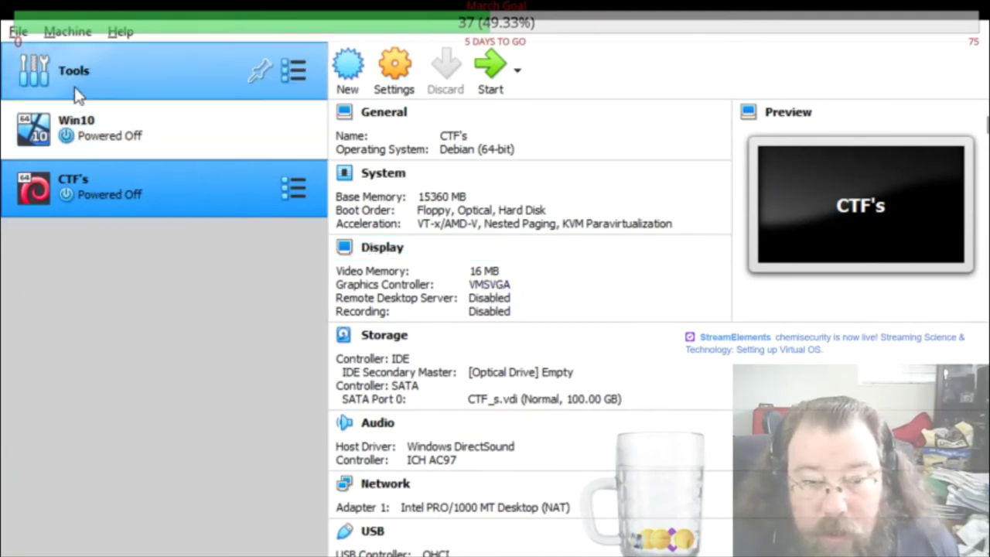
left_click(70, 131)
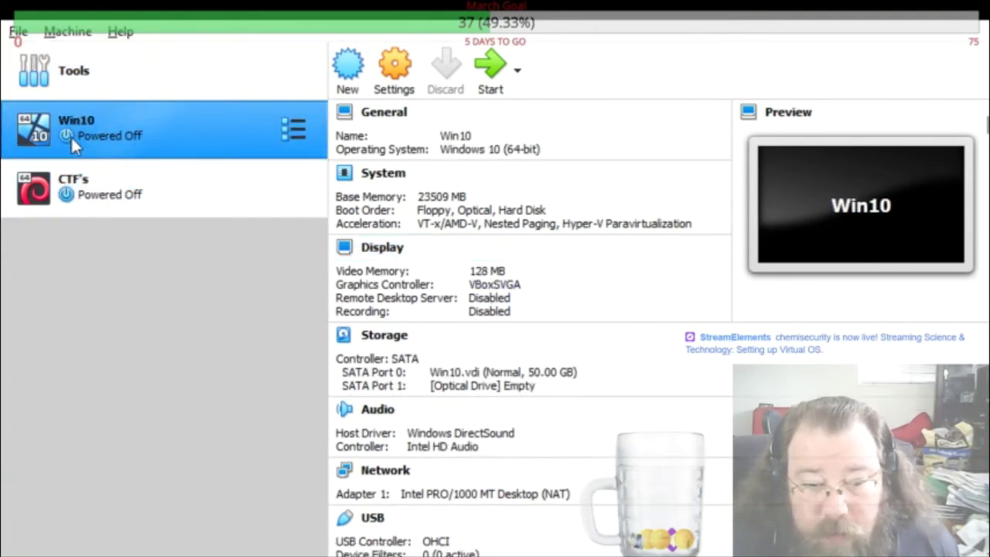
left_click(78, 183)
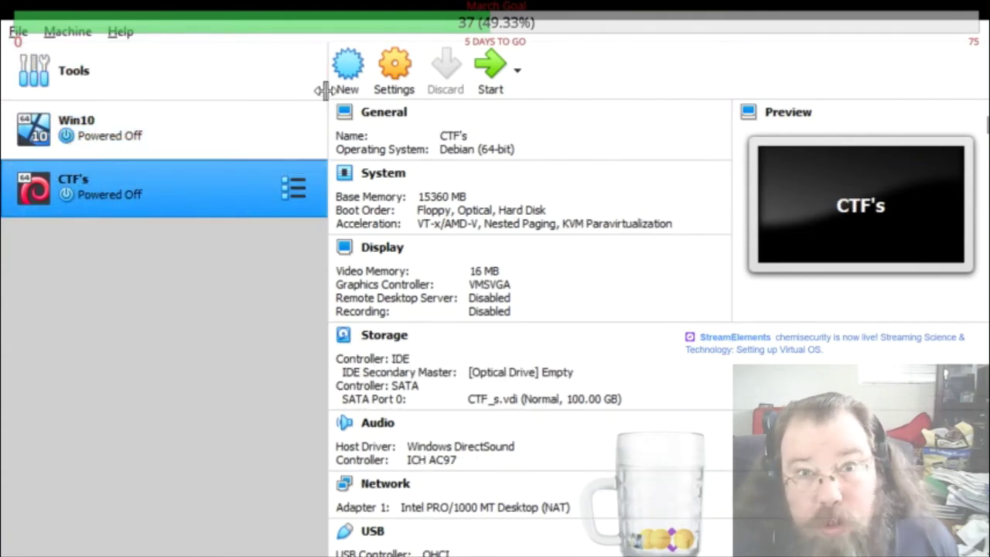
Open the medium selector for the empty optical drive in the CTF's machine's storage settings.
left_click(409, 73)
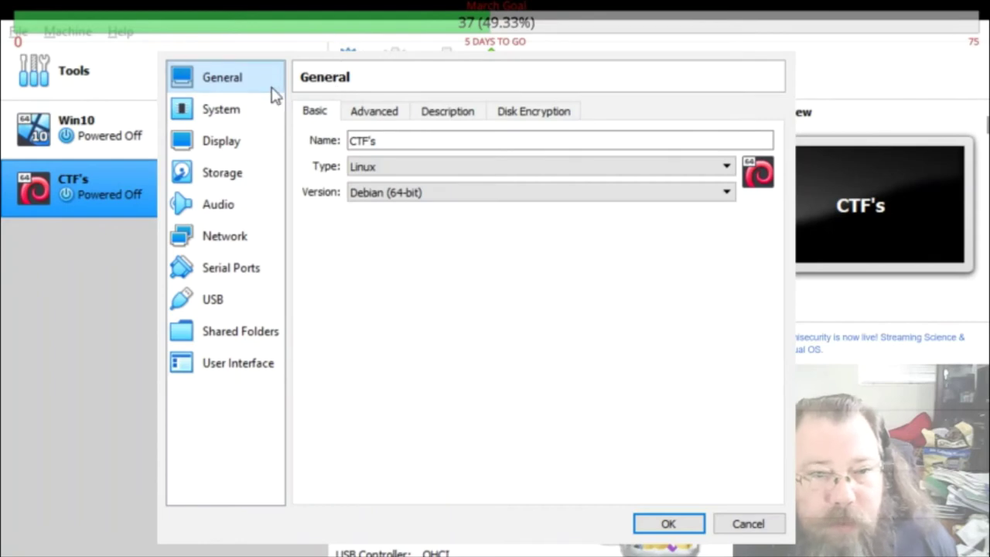
left_click(230, 176)
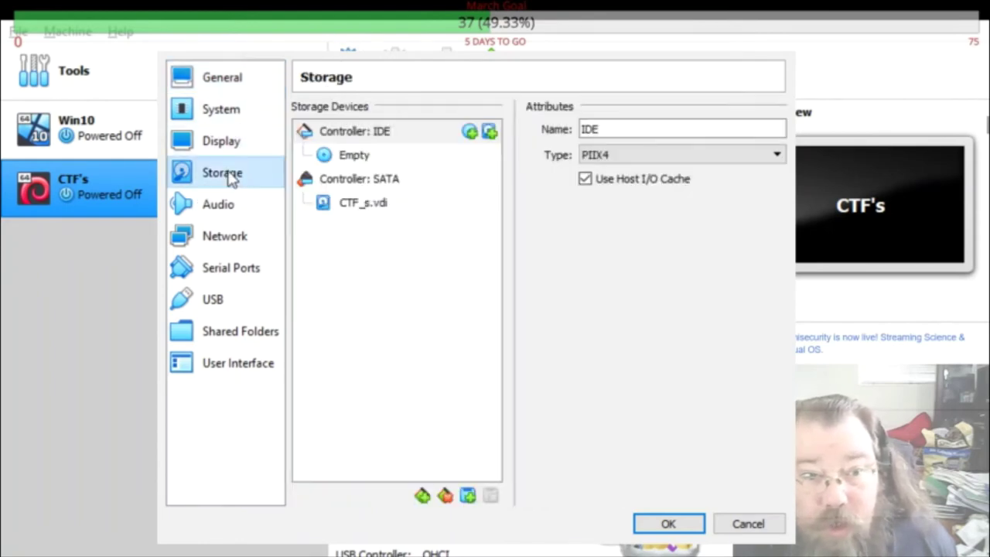
left_click(354, 157)
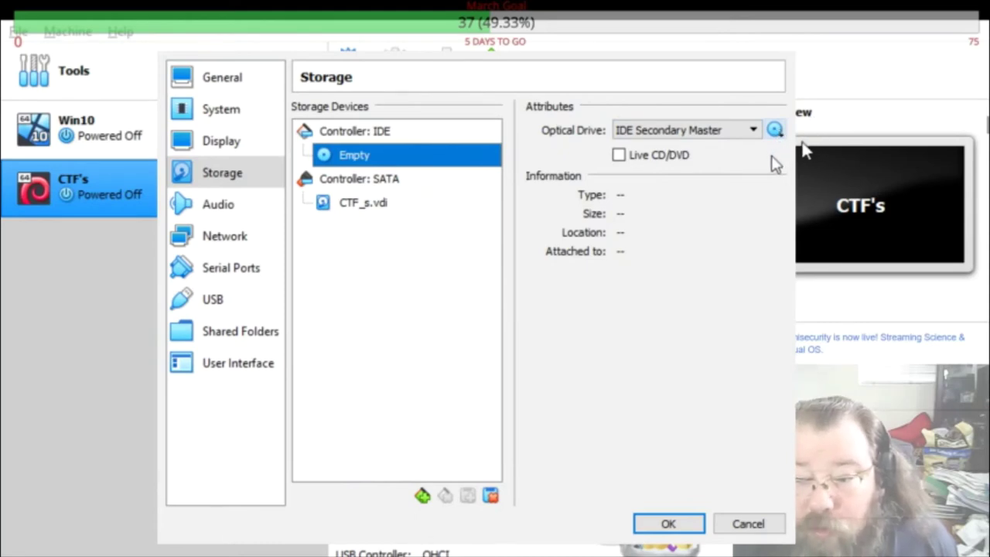
left_click(774, 130)
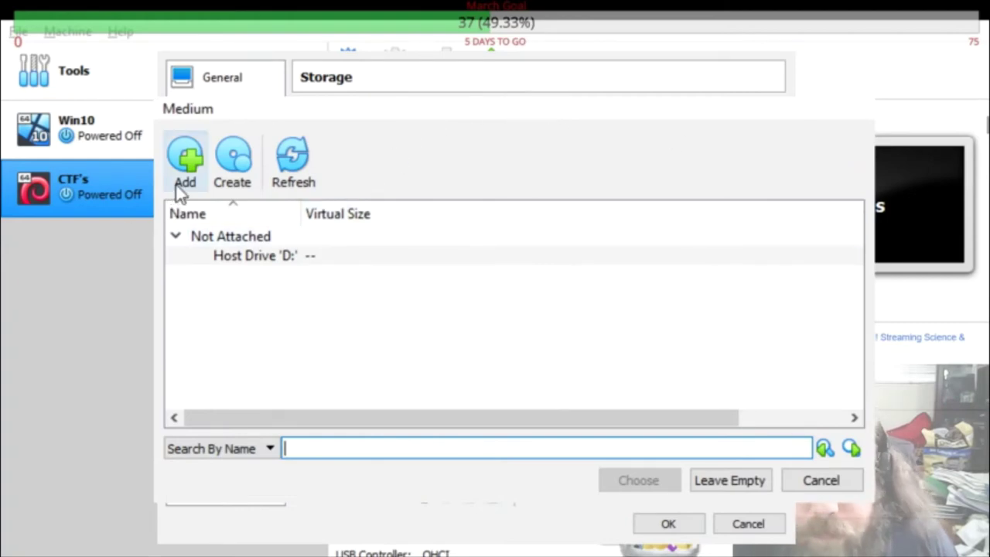
Add kali-linux-2019.4-amd64.iso from the OS folder in Documents to the available optical media.
left_click(191, 164)
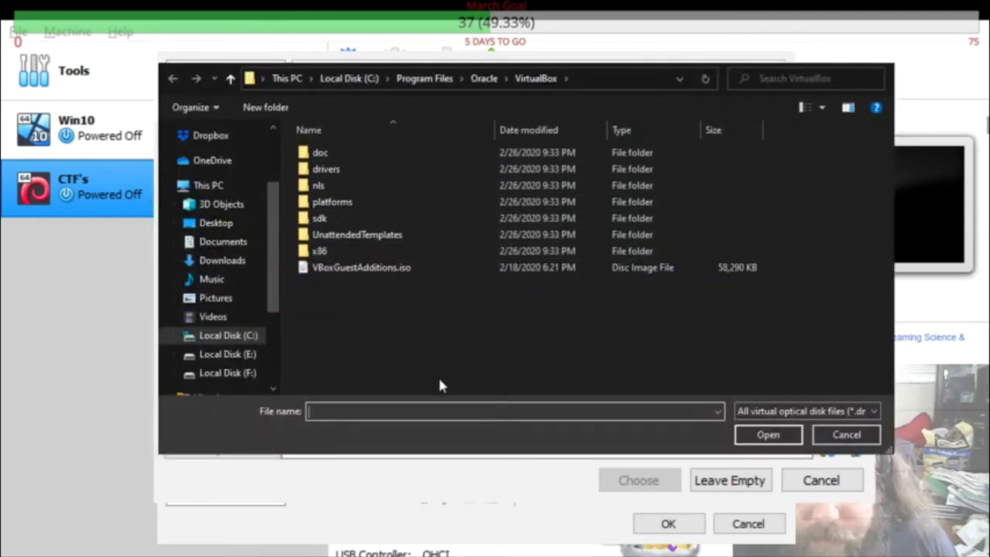
left_click(233, 375)
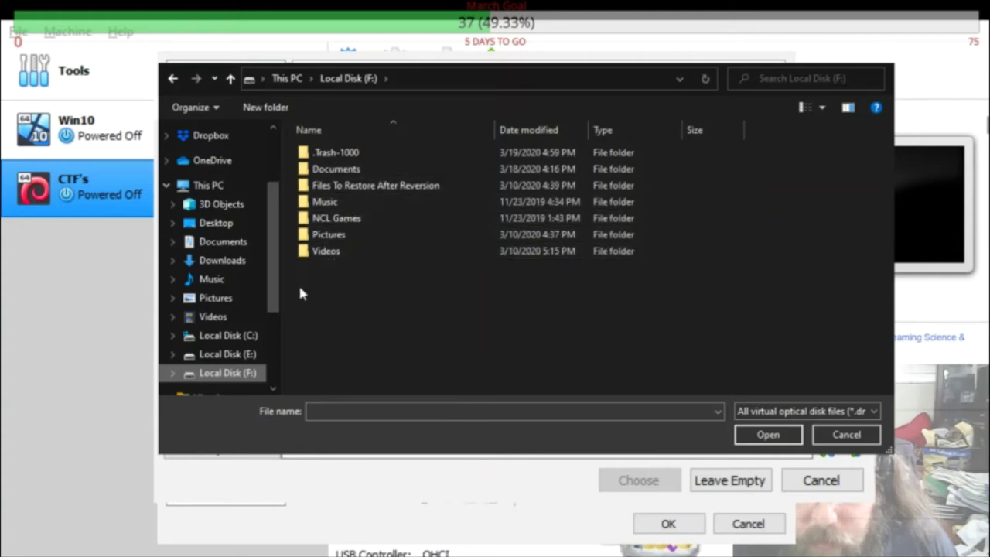
left_click(246, 245)
scroll(425, 294, "down", 2)
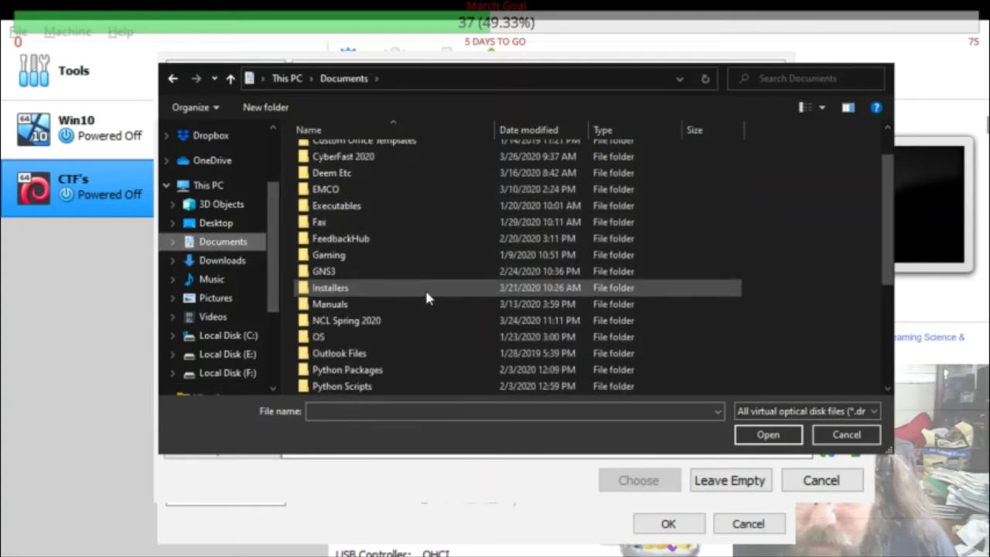
double_click(317, 304)
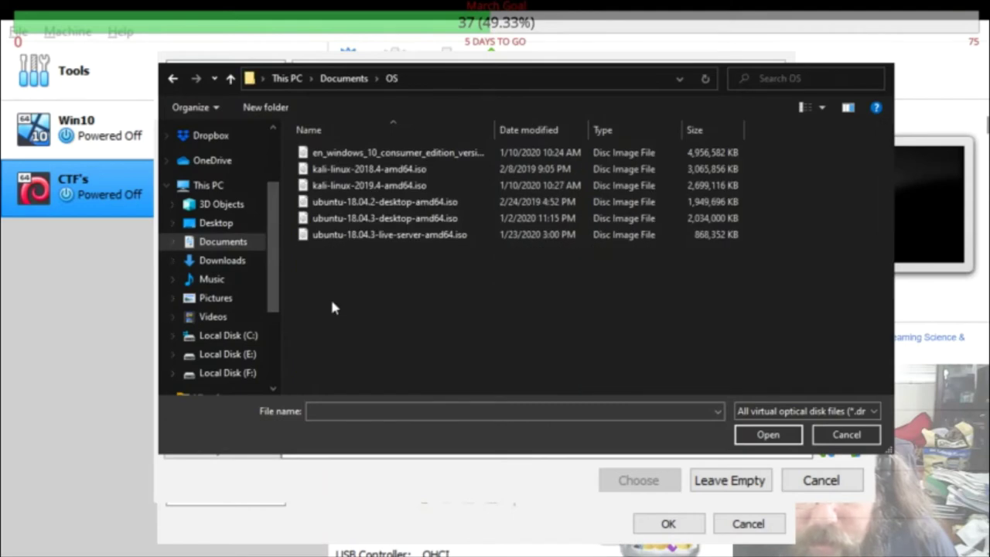
double_click(363, 186)
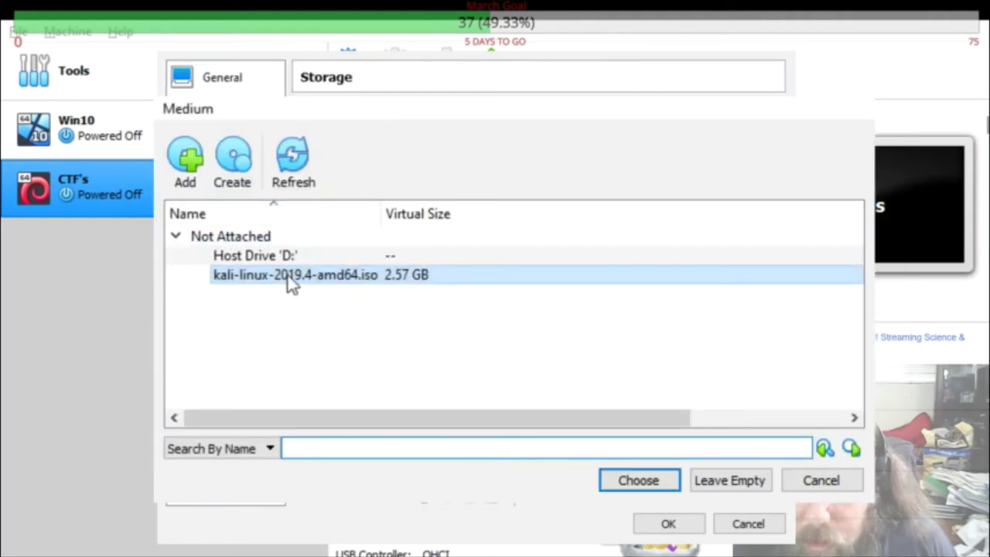
Attach kali-linux-2019.4-amd64.iso to the CTF's machine's optical drive and save the settings.
left_click(627, 489)
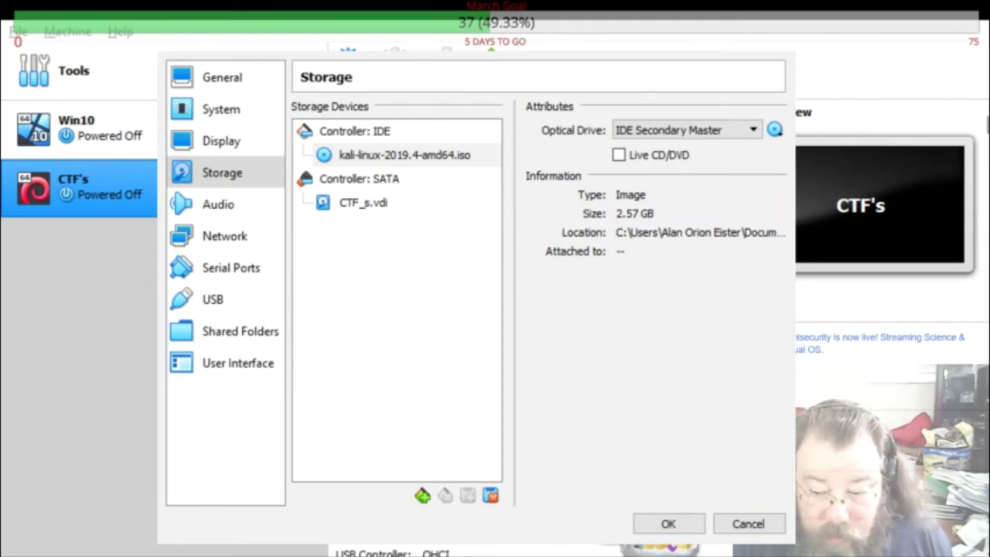
left_click(402, 155)
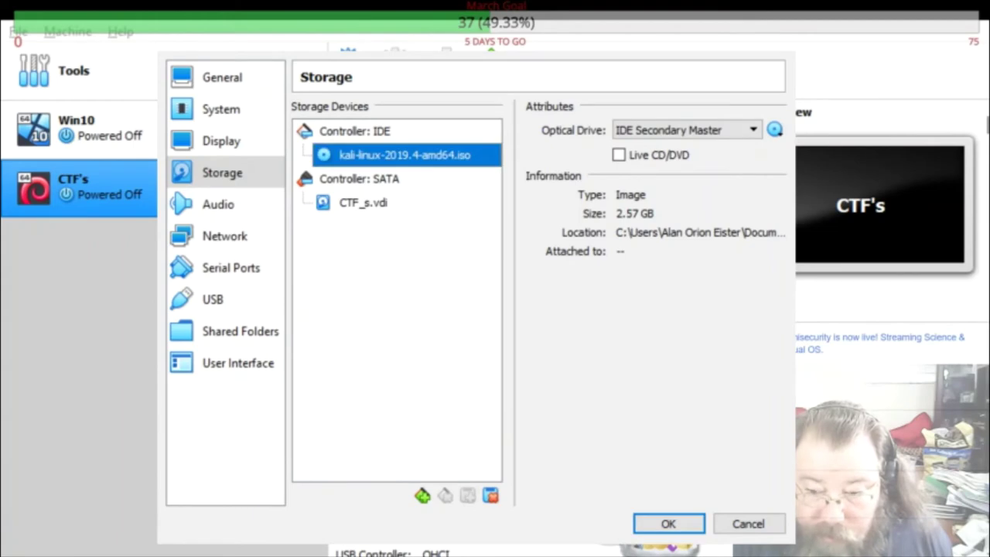
left_click(670, 524)
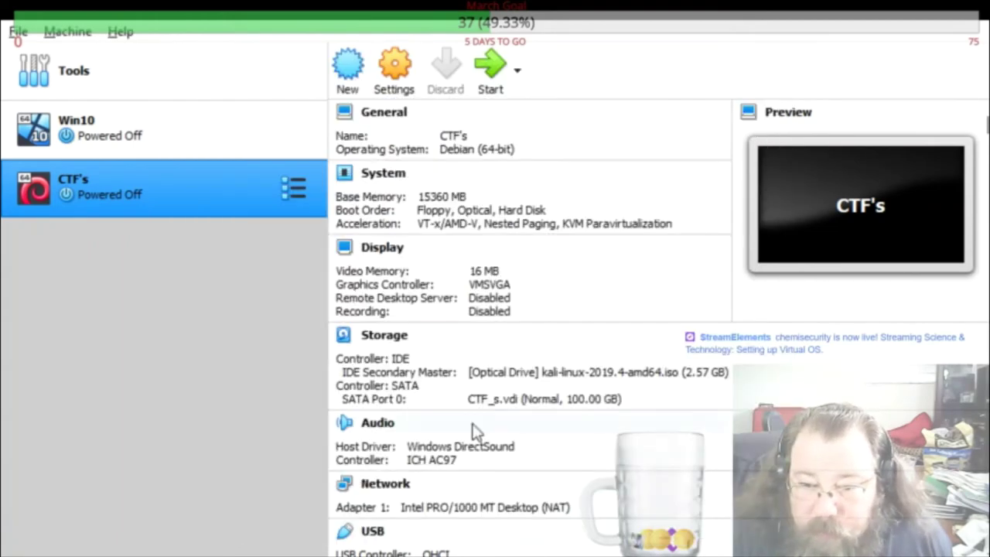
Start the CTF's machine and launch the text-mode Install option from the Kali boot menu.
left_click(484, 79)
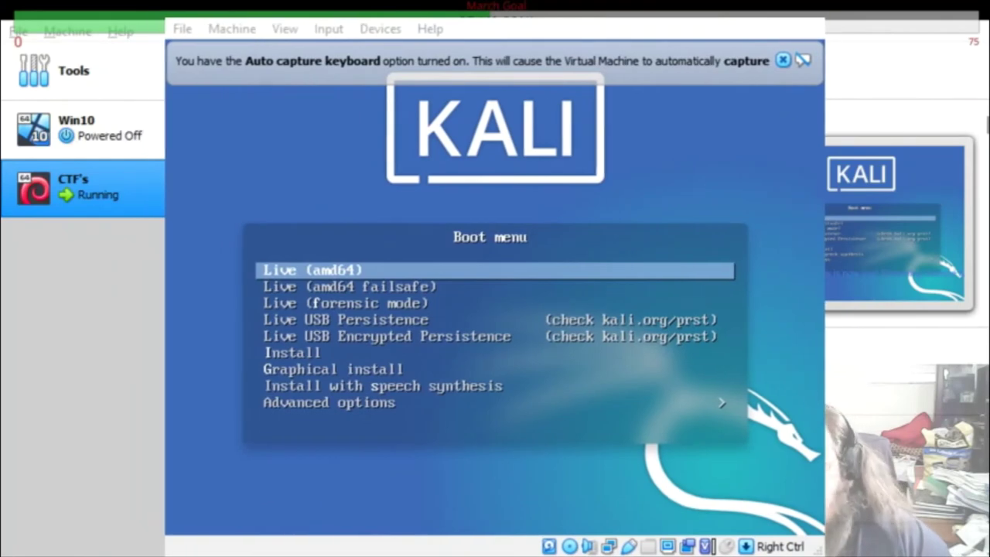
left_click(480, 174)
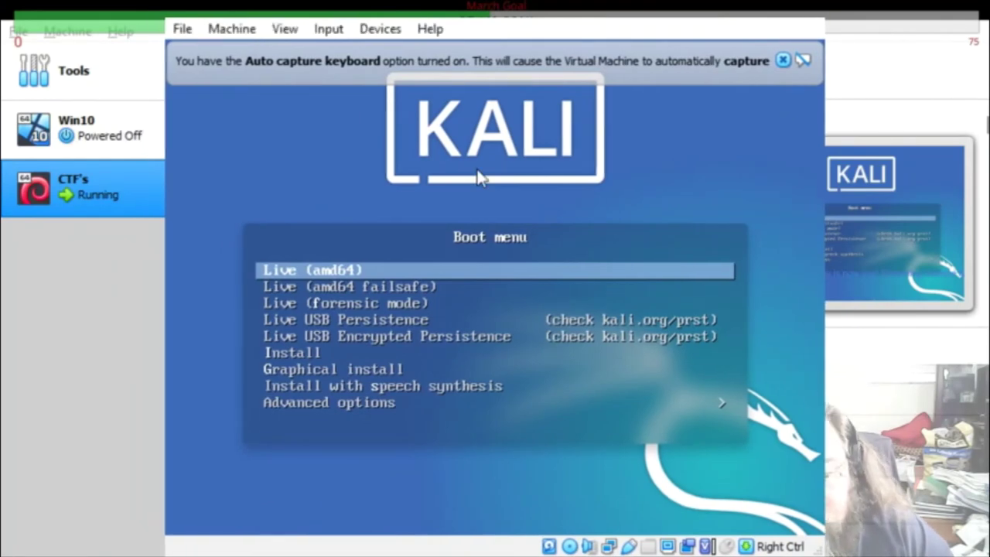
key("Down")
key("Down")
key("Down")
key("Down")
key("Down")
key("Down")
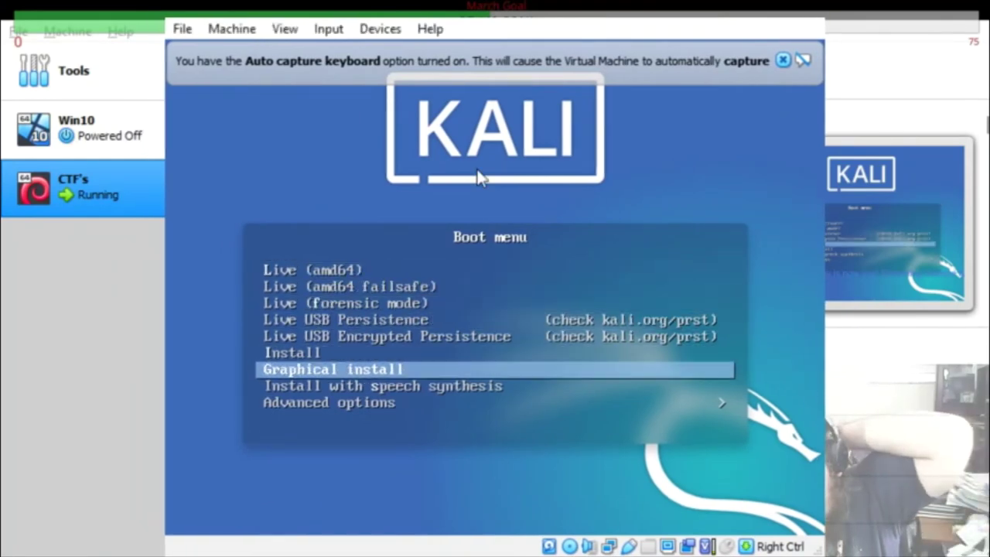
key("Up")
key("Return")
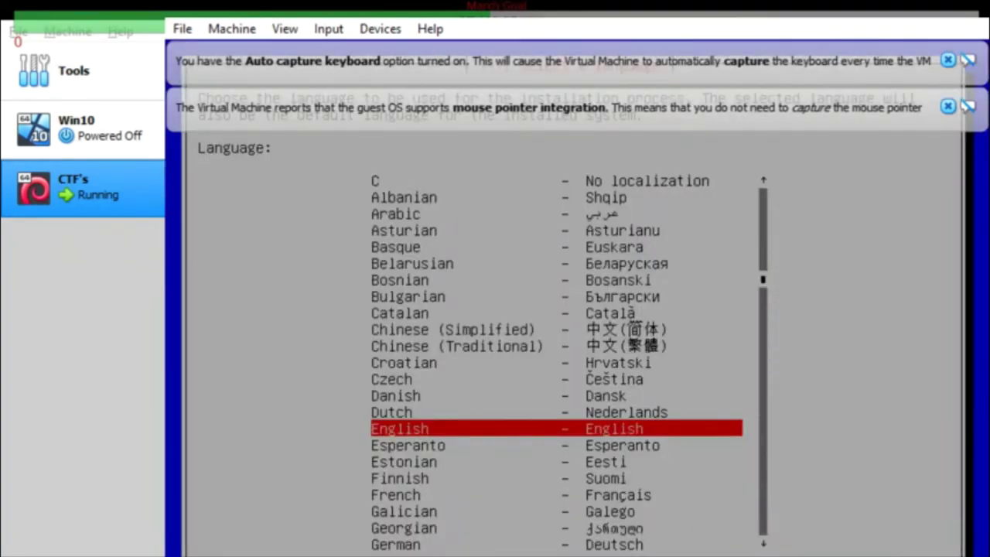
Accept English as the language, United States as the location and American English as the keymap.
key("Return")
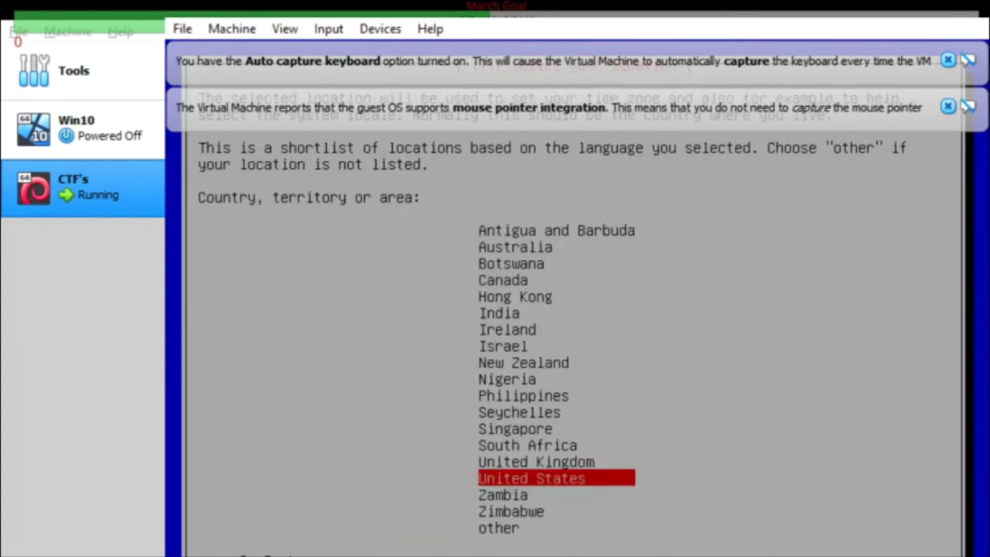
key("Return")
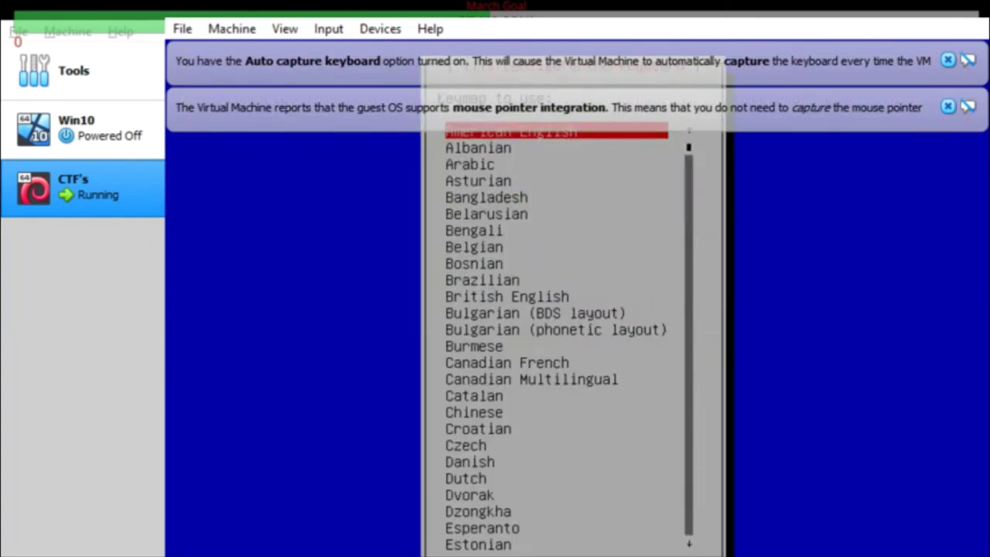
key("Return")
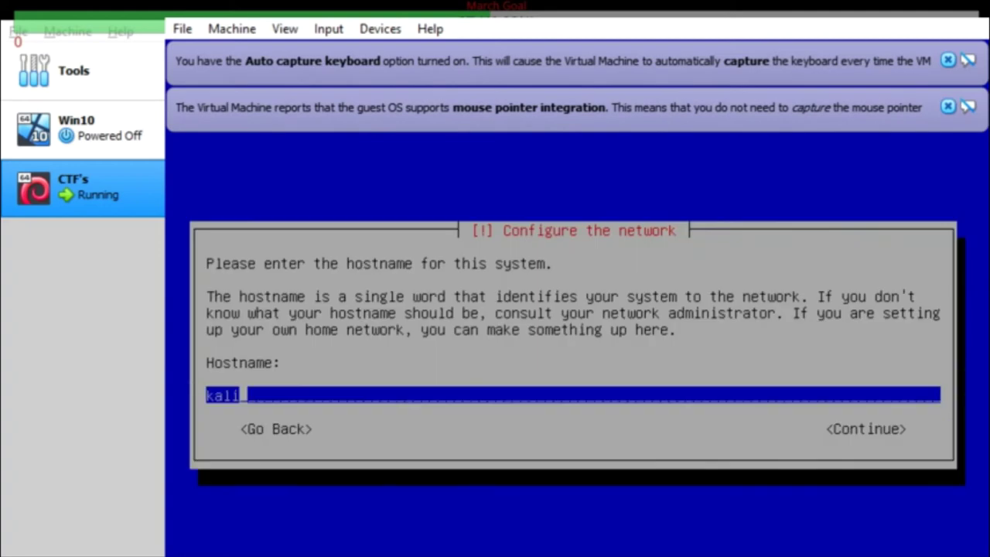
Replace the default hostname with chemisecurity and continue the network configuration.
key("BackSpace")
key("BackSpace")
key("BackSpace")
key("BackSpace")
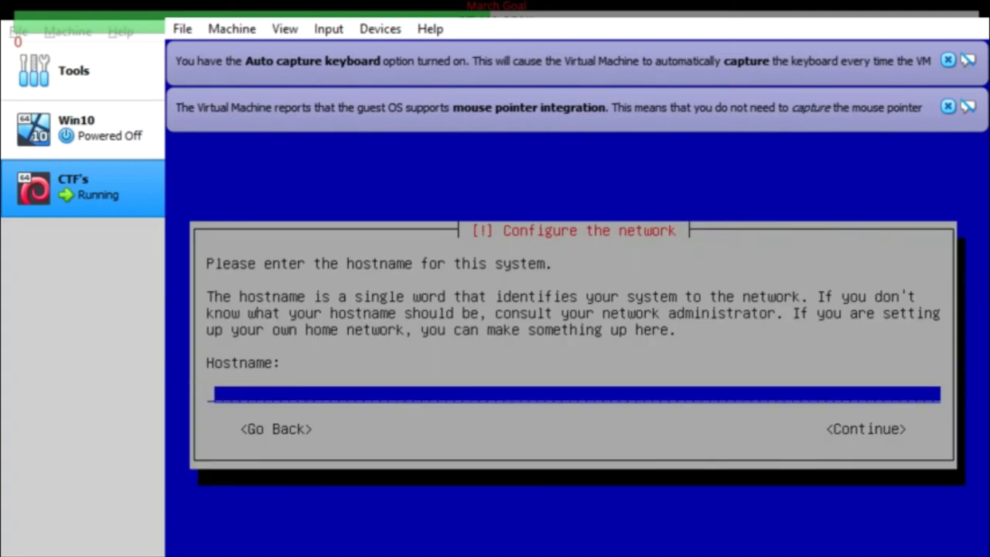
type("chemisecurity")
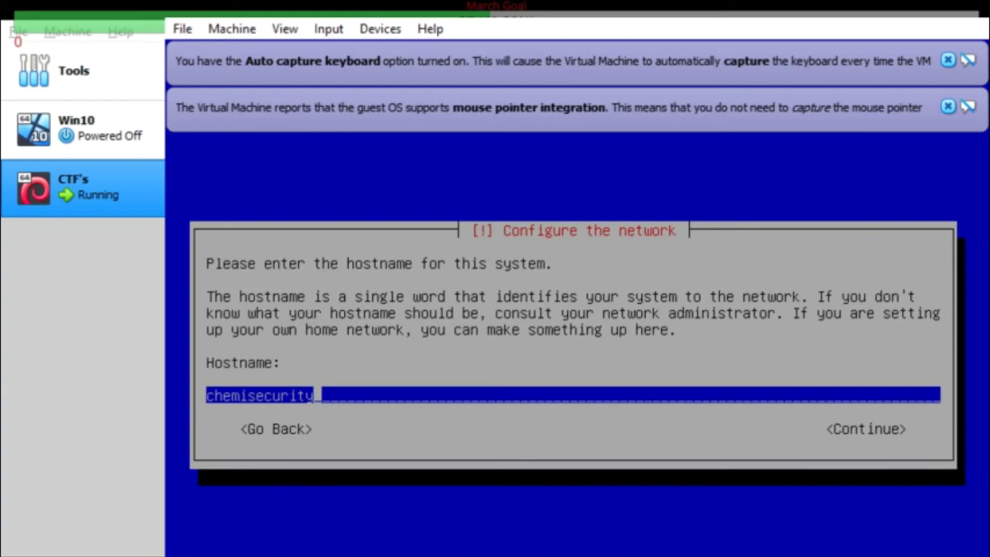
key("Tab")
key("Return")
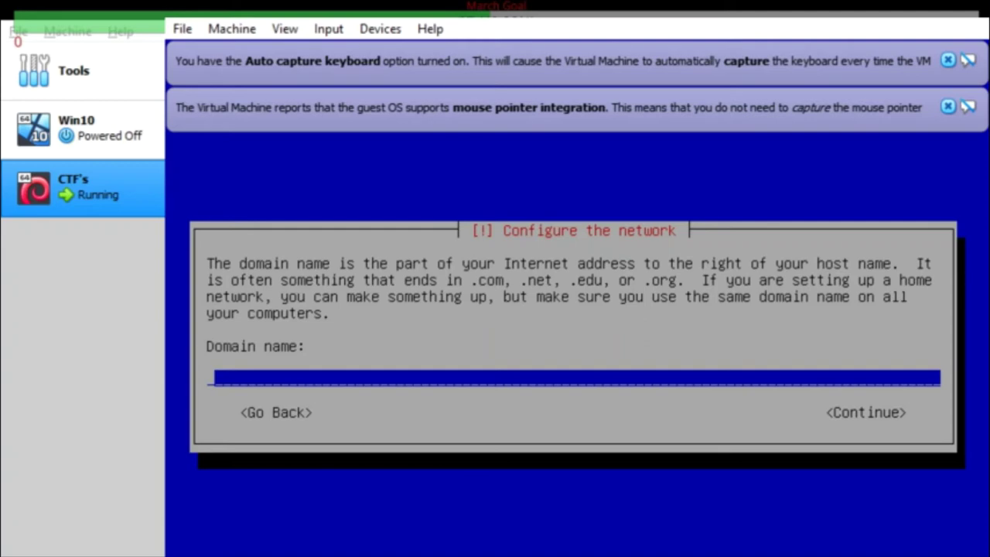
Set the domain name to chemisecurity.home and continue to the user and password setup.
type("chemisecurity")
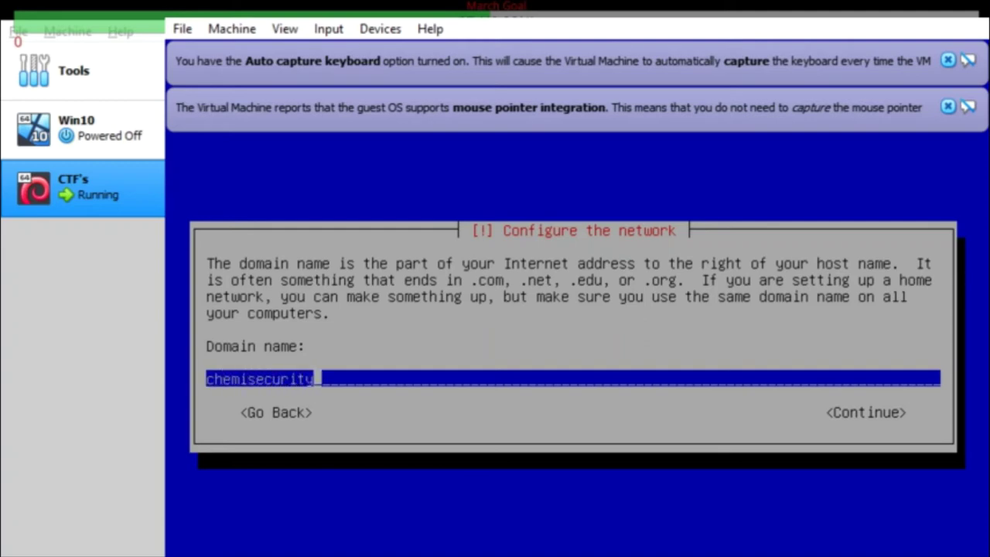
type(".home")
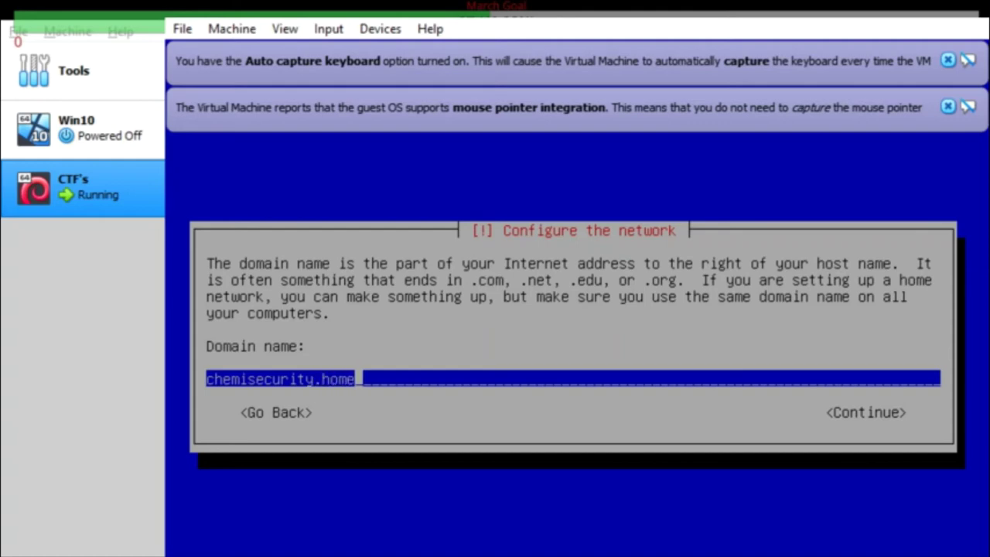
key("Tab")
key("Return")
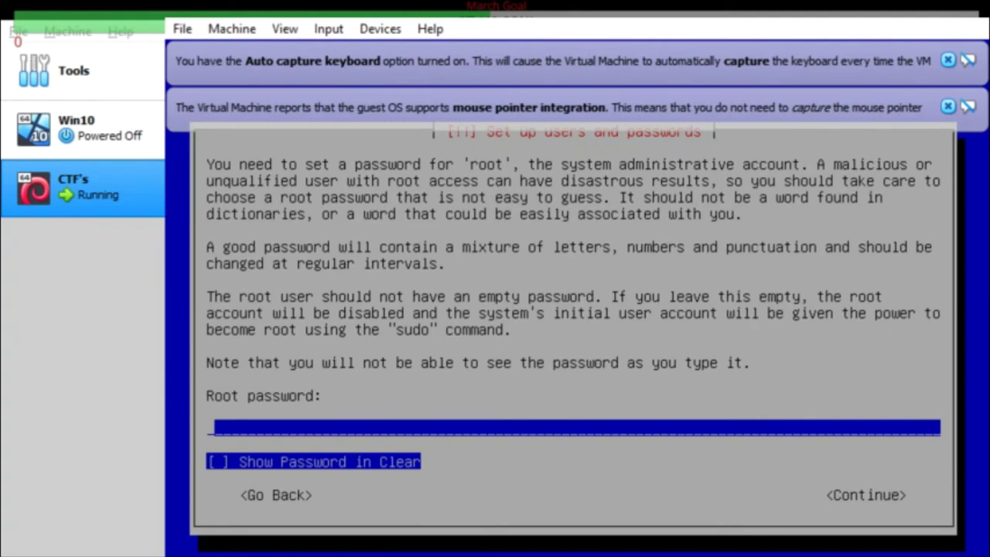
type("********")
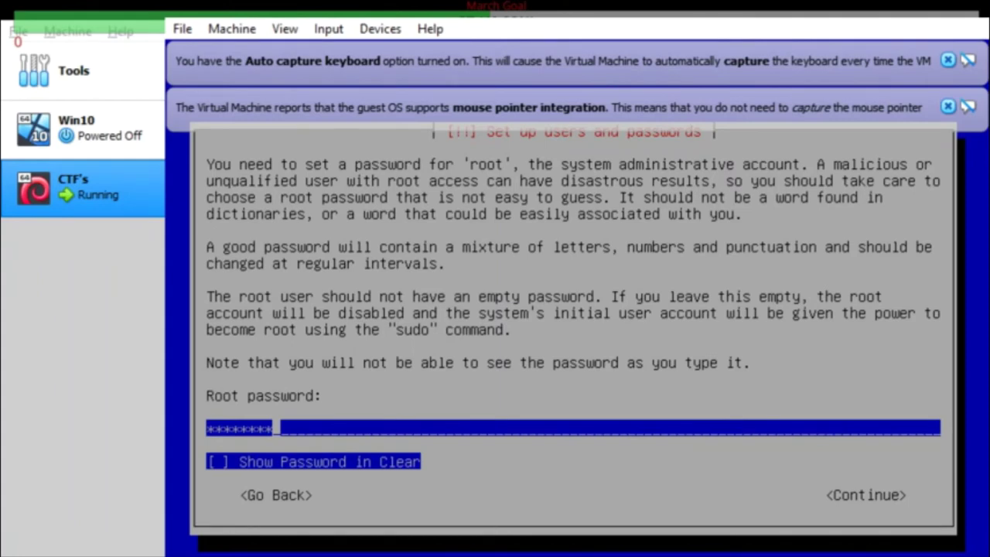
key("BackSpace")
key("BackSpace")
key("BackSpace")
key("BackSpace")
key("BackSpace")
key("BackSpace")
key("BackSpace")
key("BackSpace")
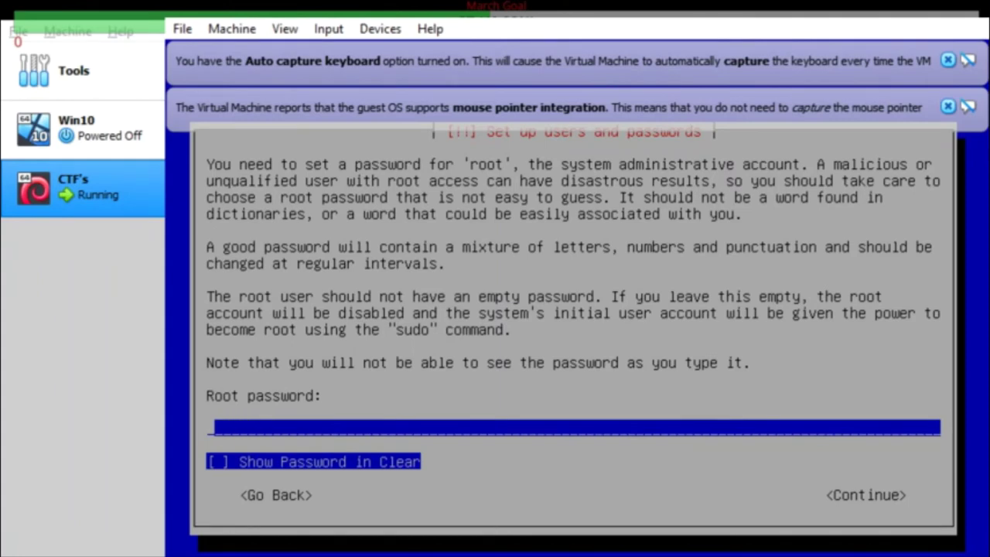
Enter the root password for the new system and continue to its verification.
type("*******")
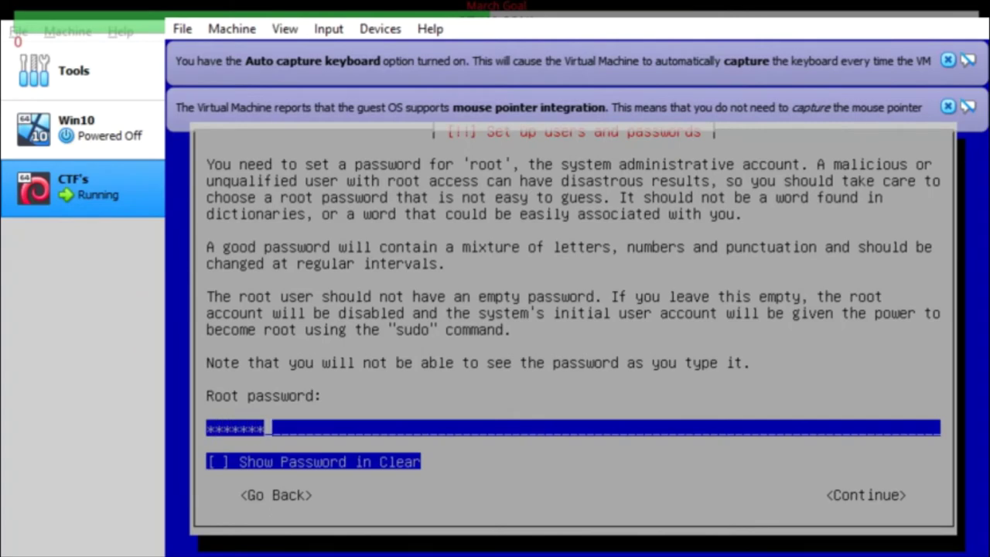
type("******")
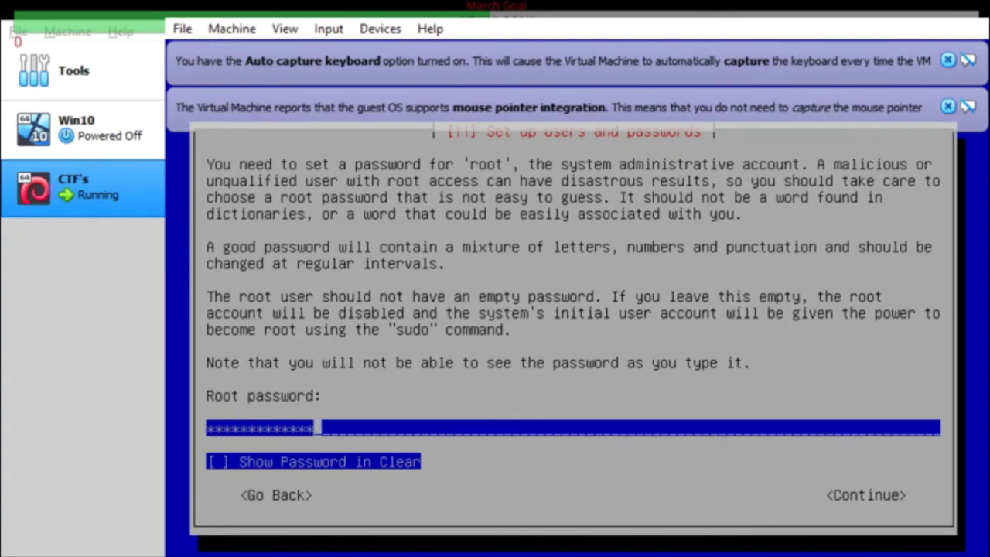
type("***")
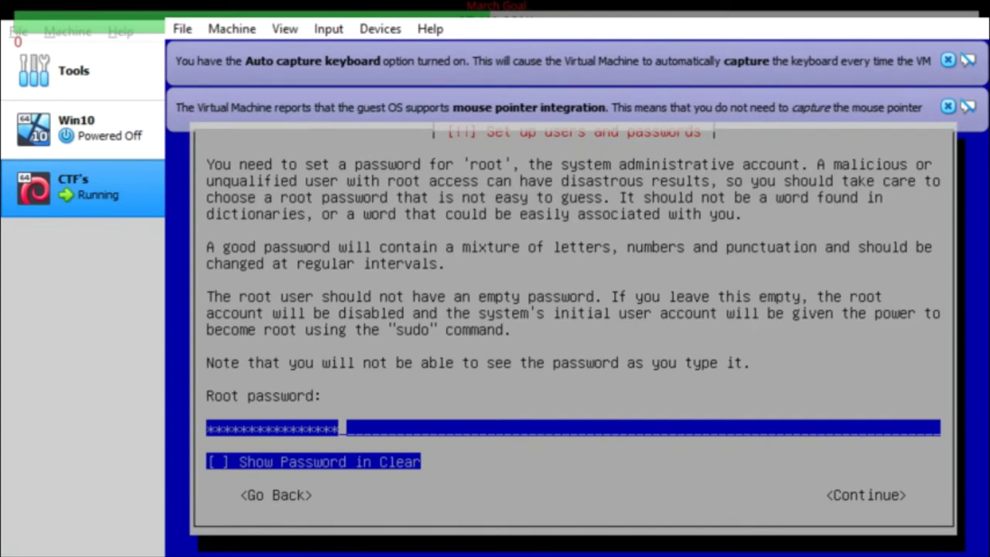
type("*******")
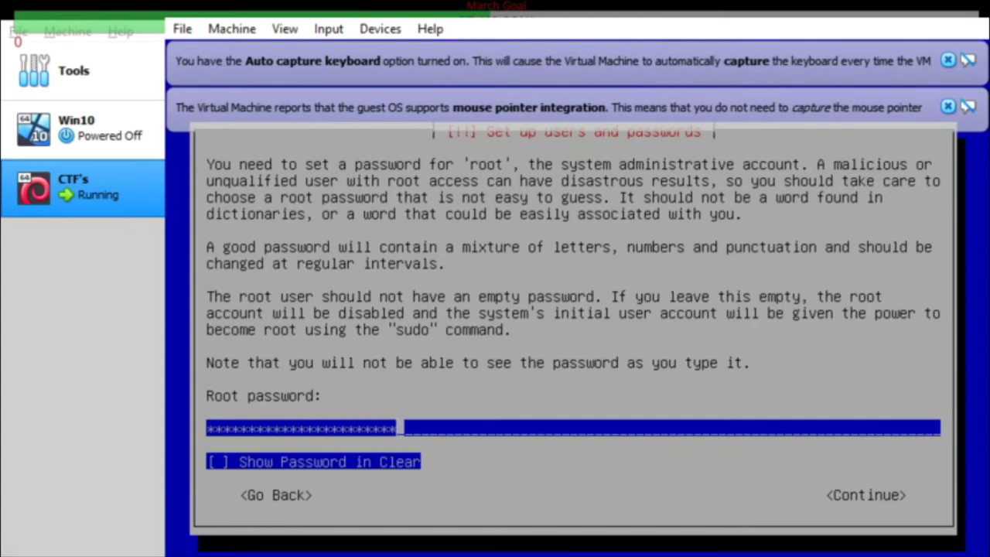
key("Tab")
key("Tab")
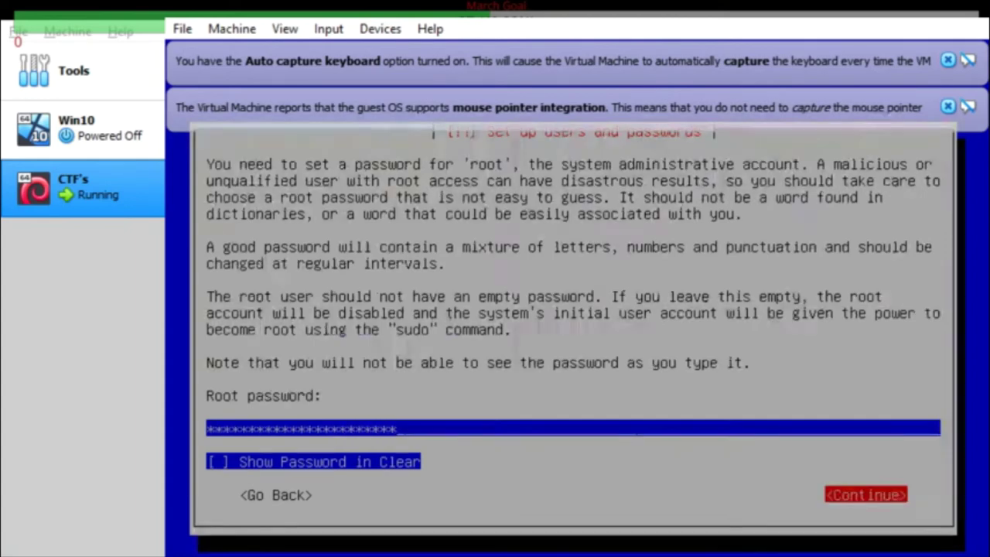
key("Return")
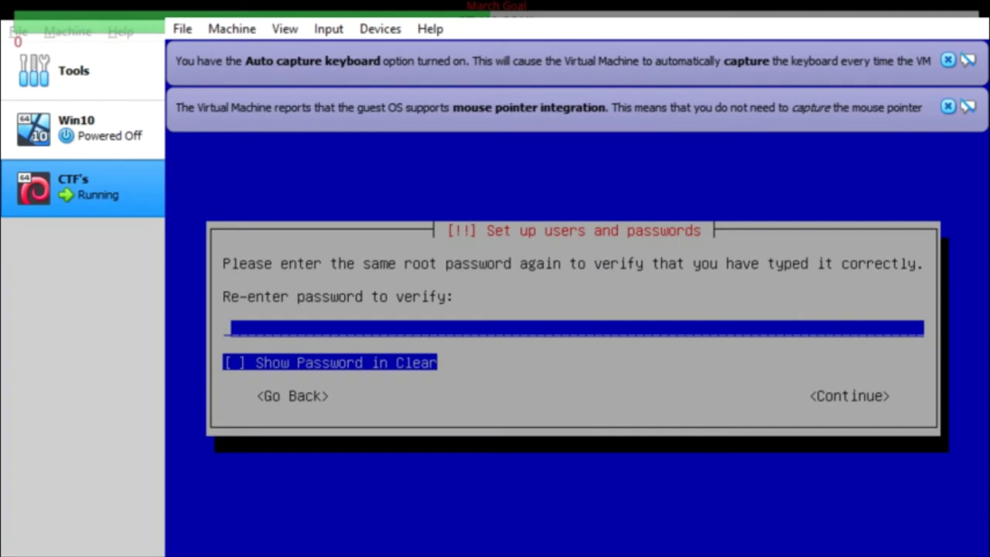
Re-enter the root password in the verification field and continue to the clock configuration.
type("*******")
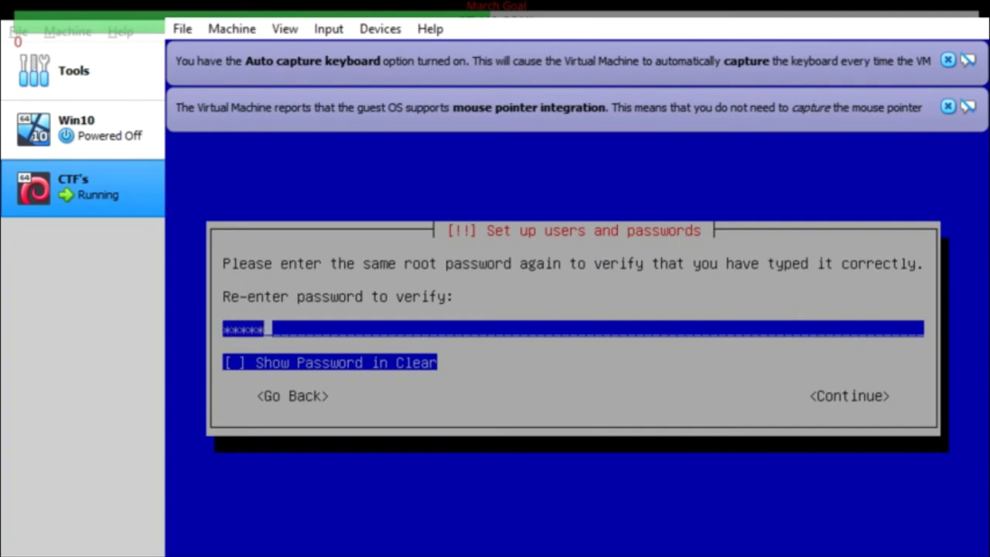
type("*****")
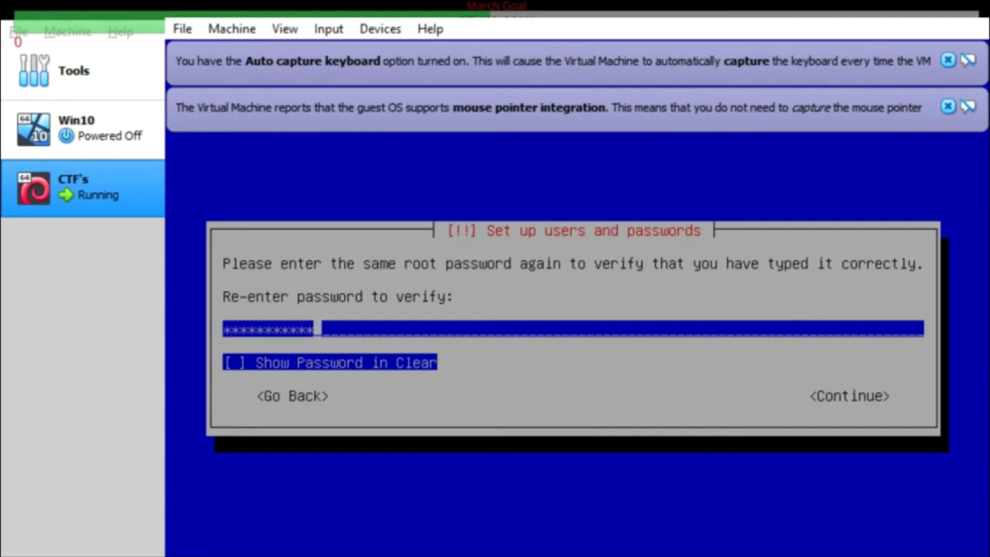
type("****")
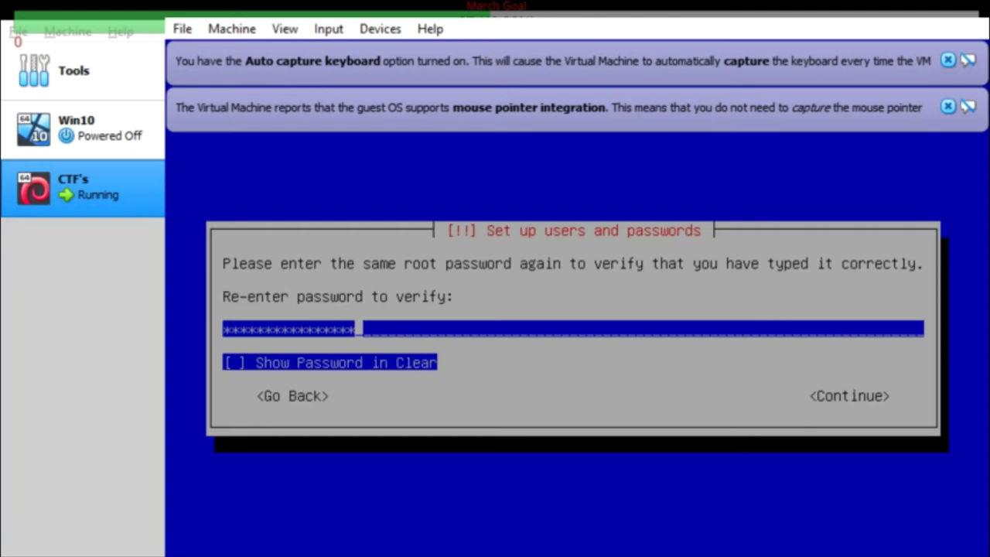
type("*******")
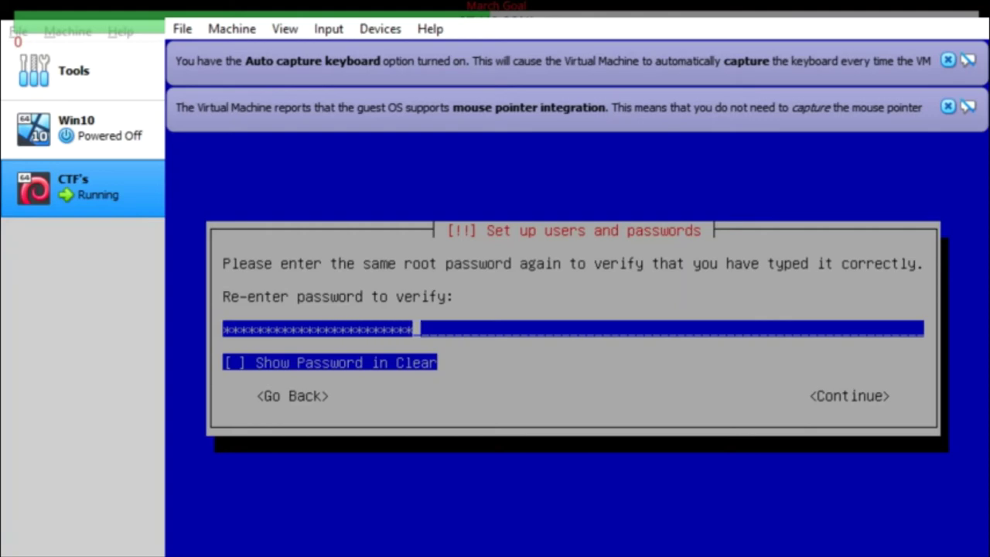
key("Tab")
key("Tab")
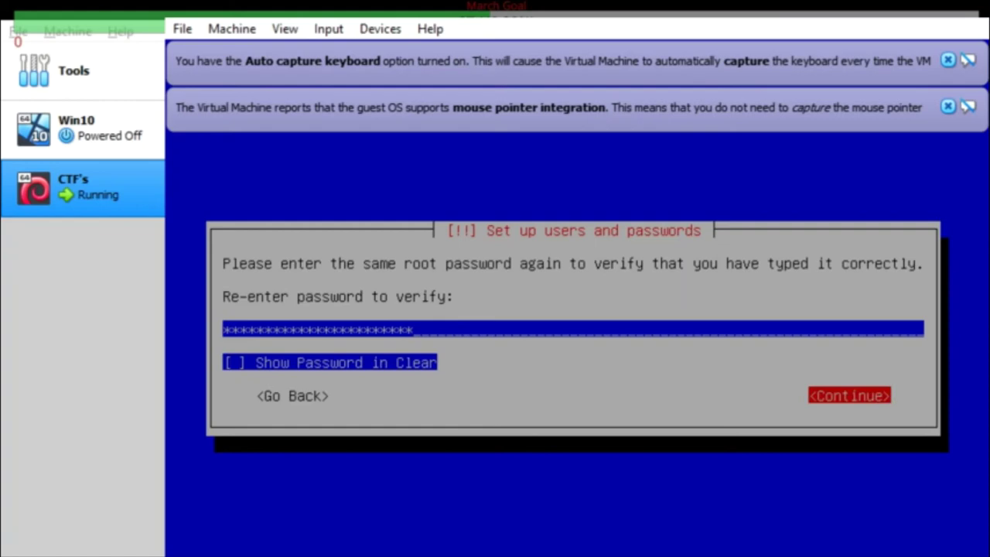
key("Return")
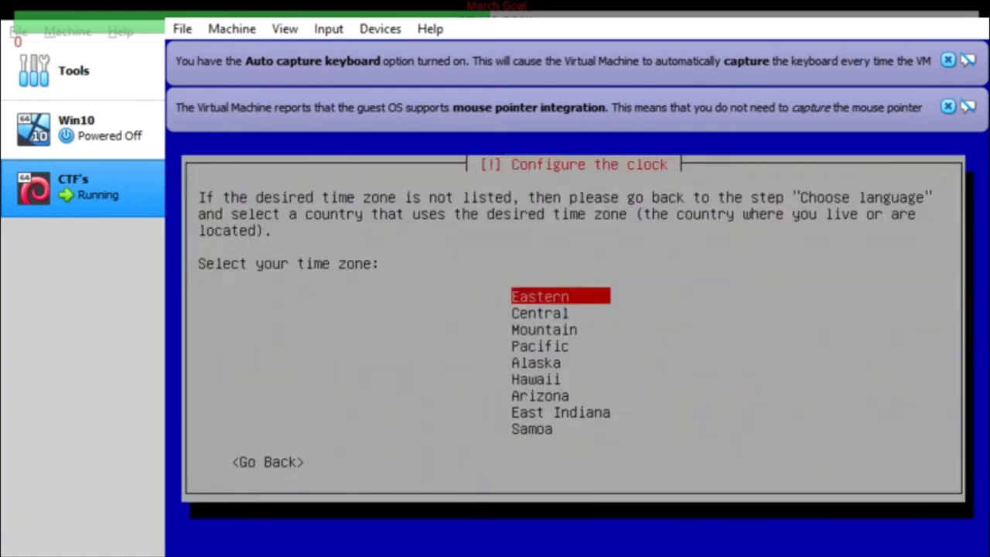
Set the system's time zone to Pacific.
key("Down")
key("Down")
key("Down")
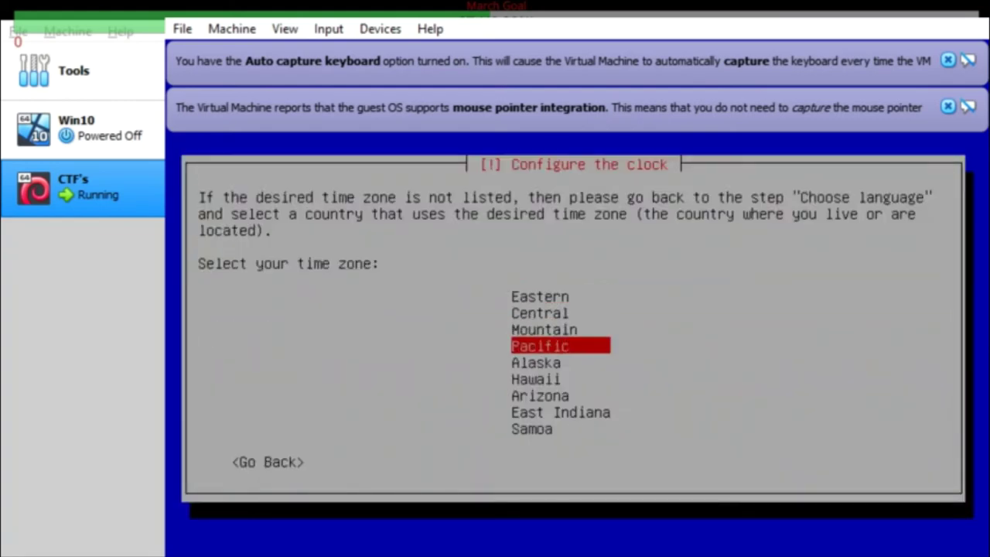
key("Return")
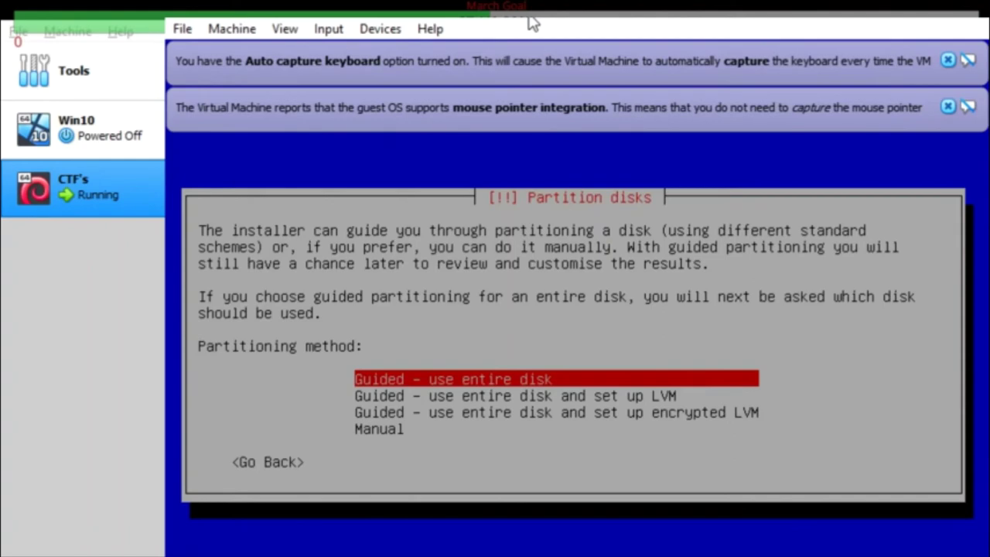
Partition the 107.4 GB VBOX disk with guided entire-disk partitioning, all files in one partition, and write the changes to disk.
key("Return")
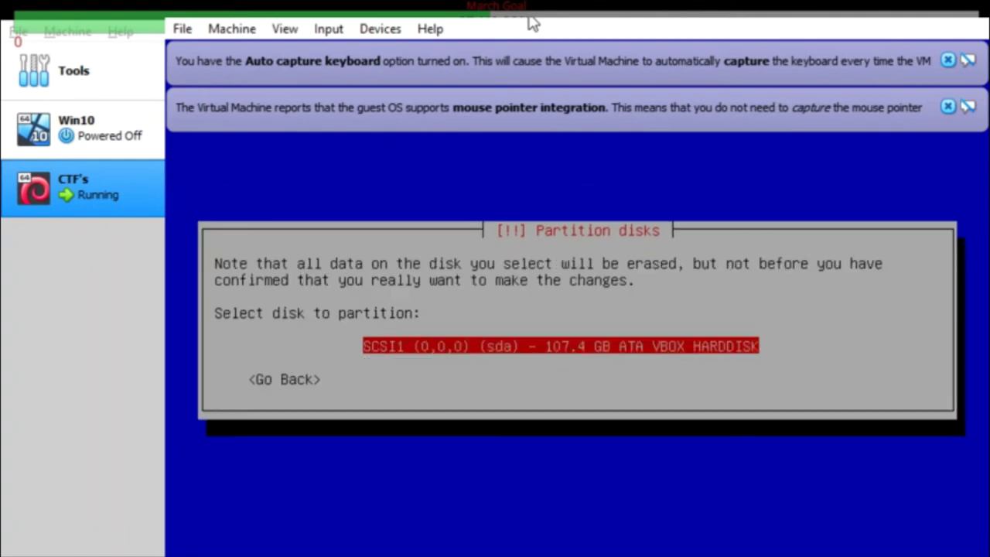
key("Return")
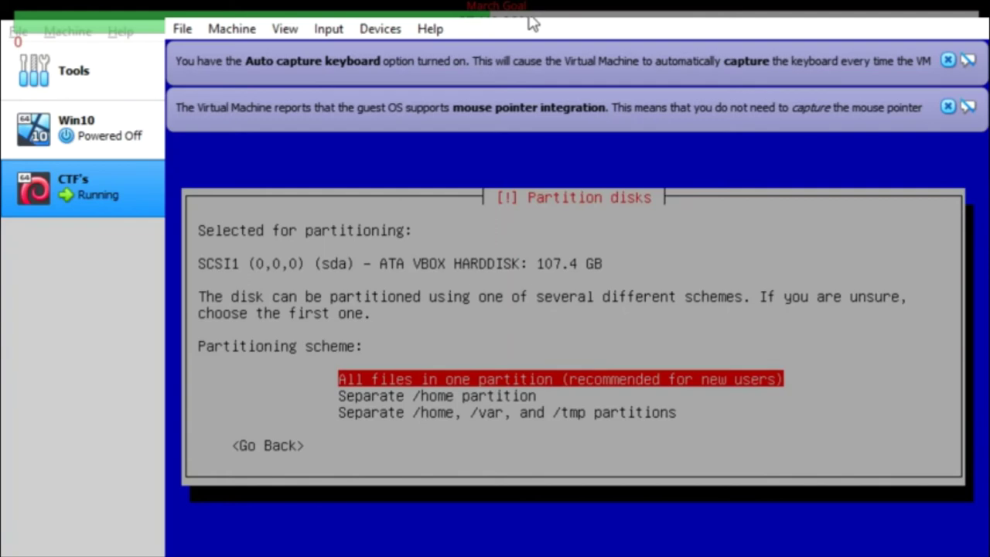
key("Return")
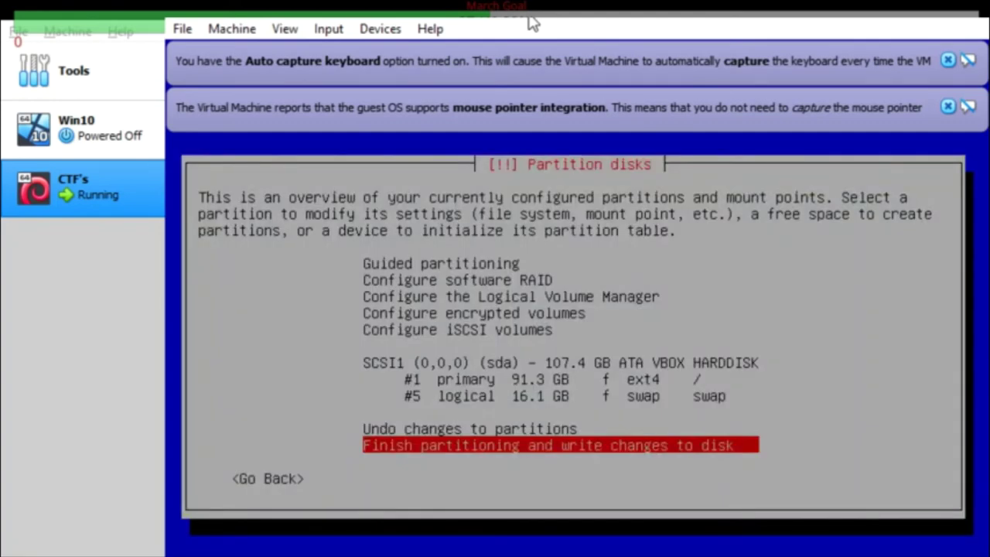
key("Return")
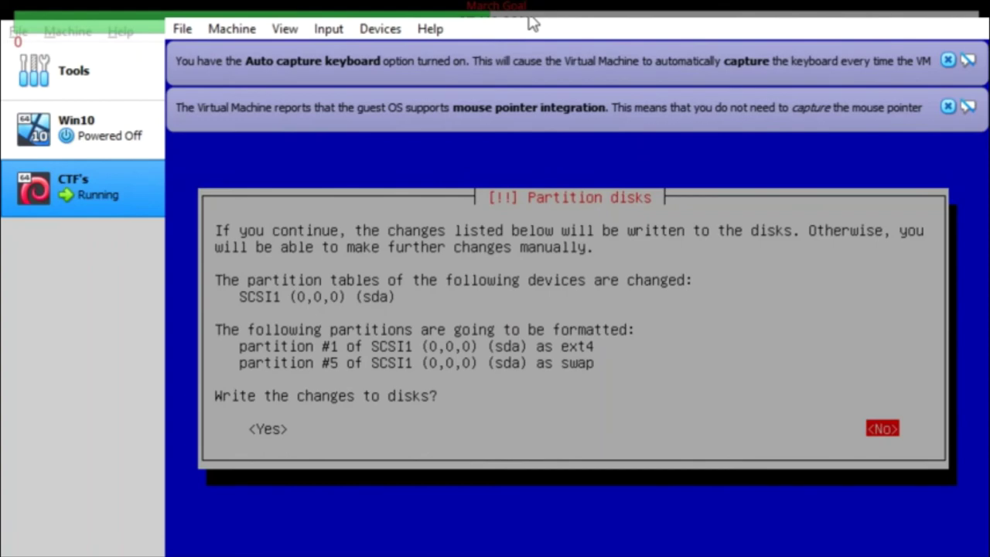
key("Left")
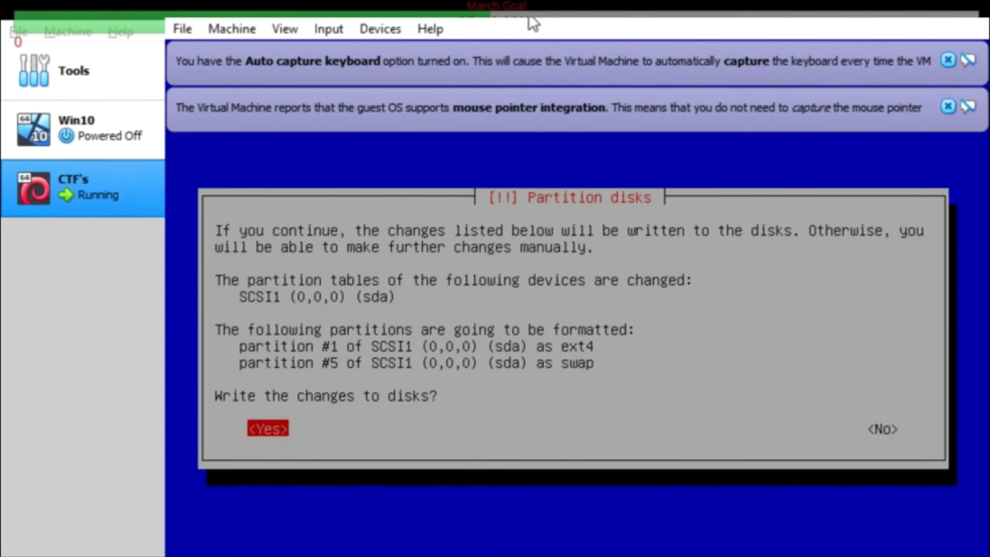
key("Return")
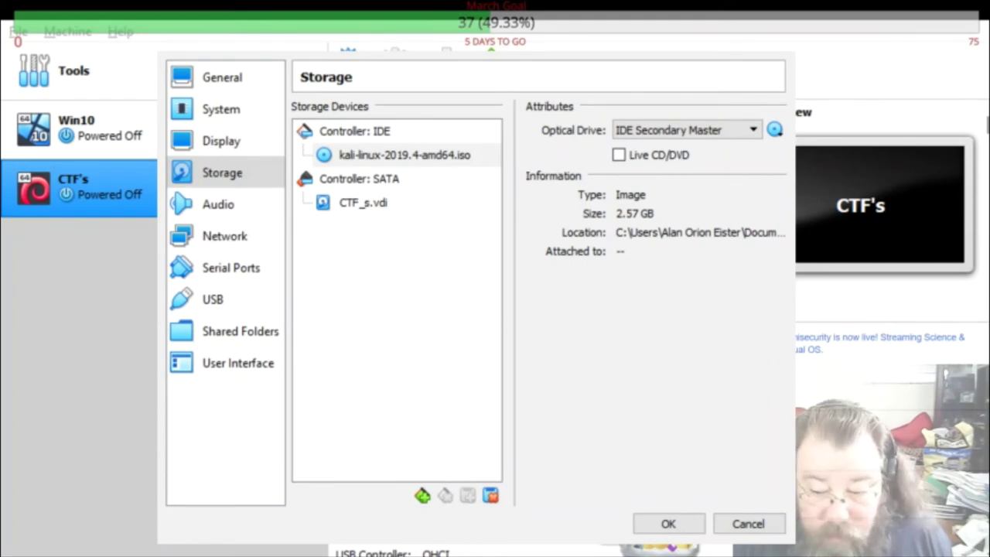
Save the storage settings with kali-linux-2019.4-amd64.iso in the optical drive and start the CTF's virtual machine.
key("alt+Tab")
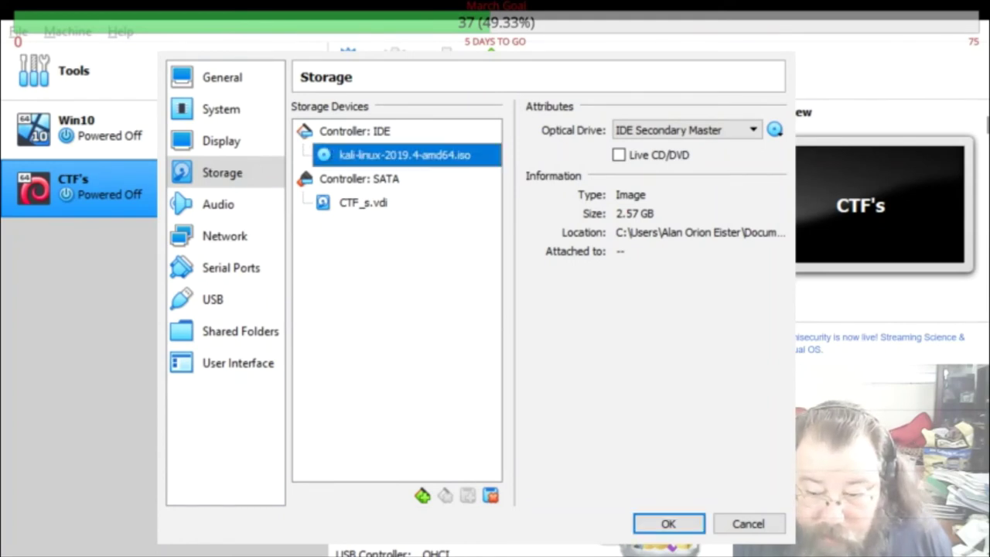
left_click(672, 525)
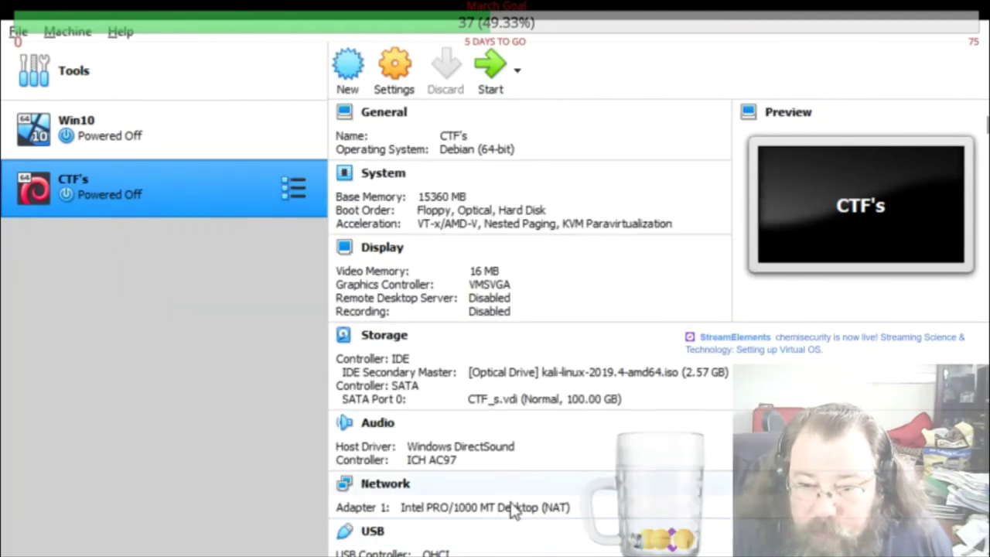
left_click(491, 65)
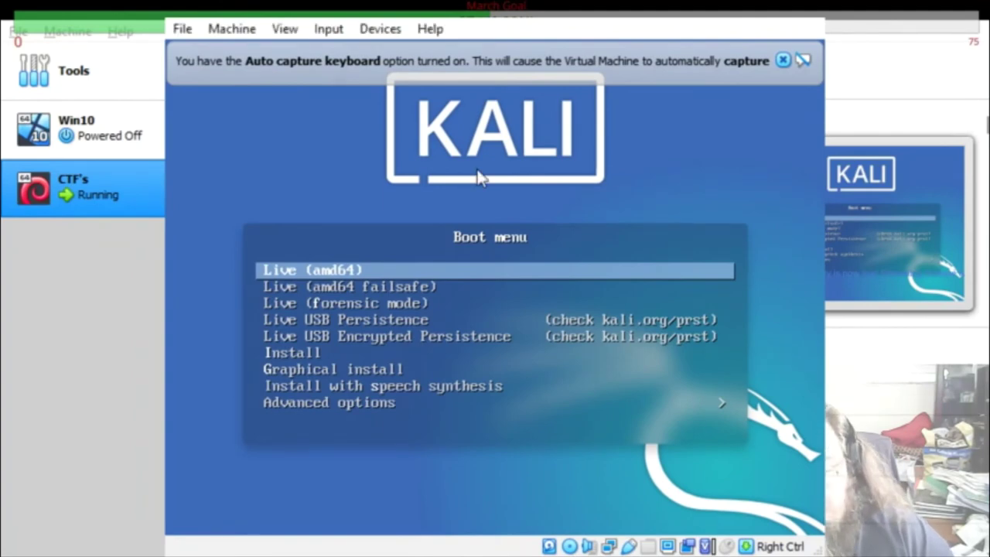
Launch the non-graphical Install option from the Kali boot menu.
key("Down")
key("Down")
key("Down")
key("Down")
key("Down")
key("Down")
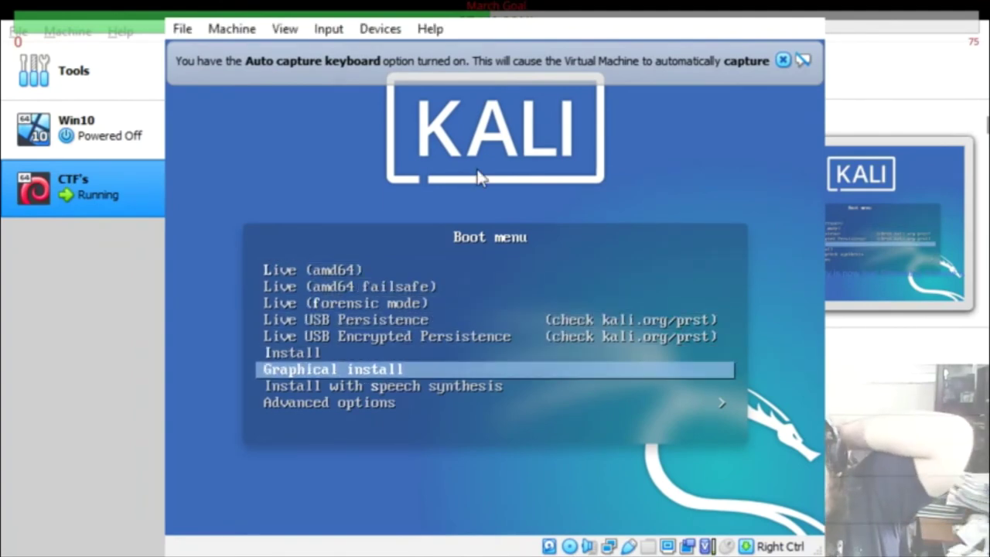
key("Up")
key("Return")
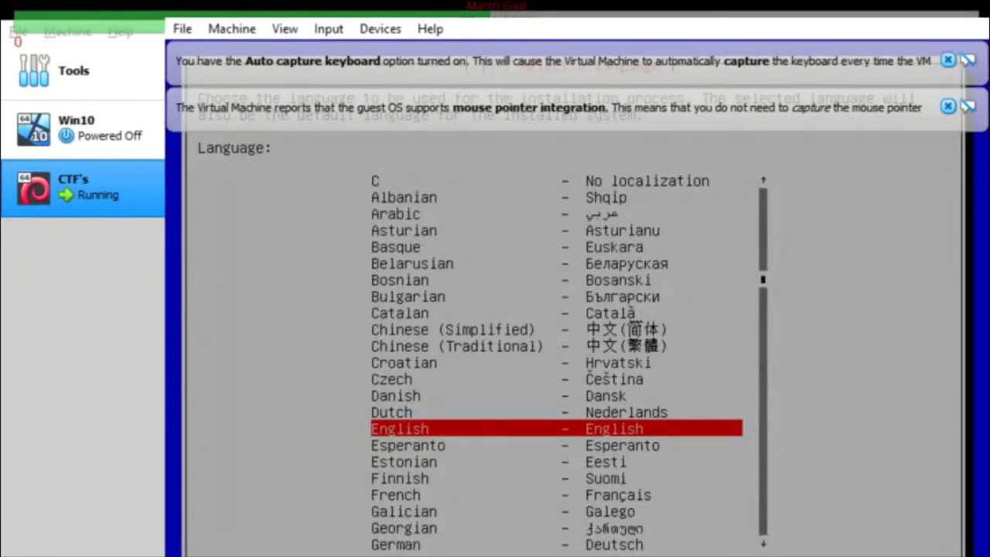
Accept English as the language, United States as the location and American English as the keymap.
key("Return")
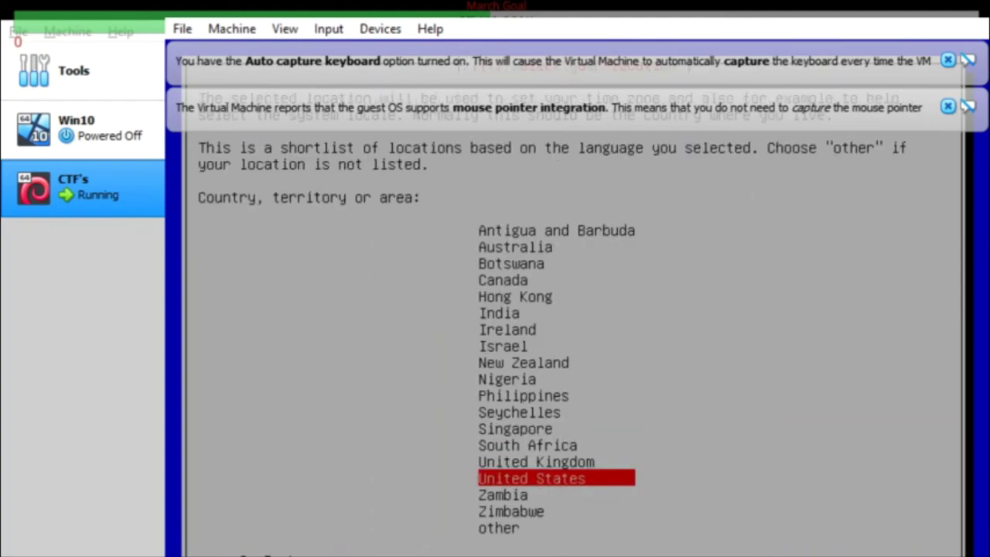
key("Return")
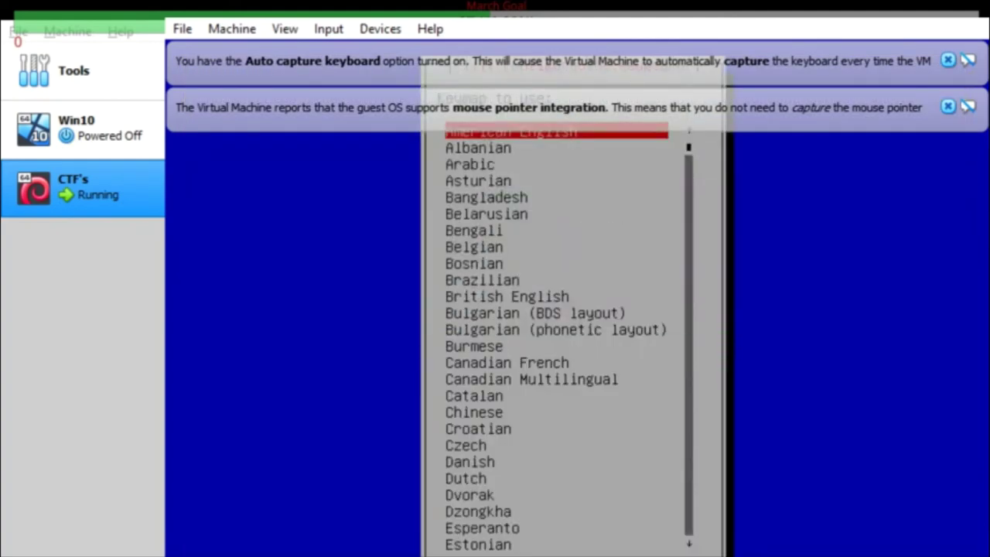
key("Return")
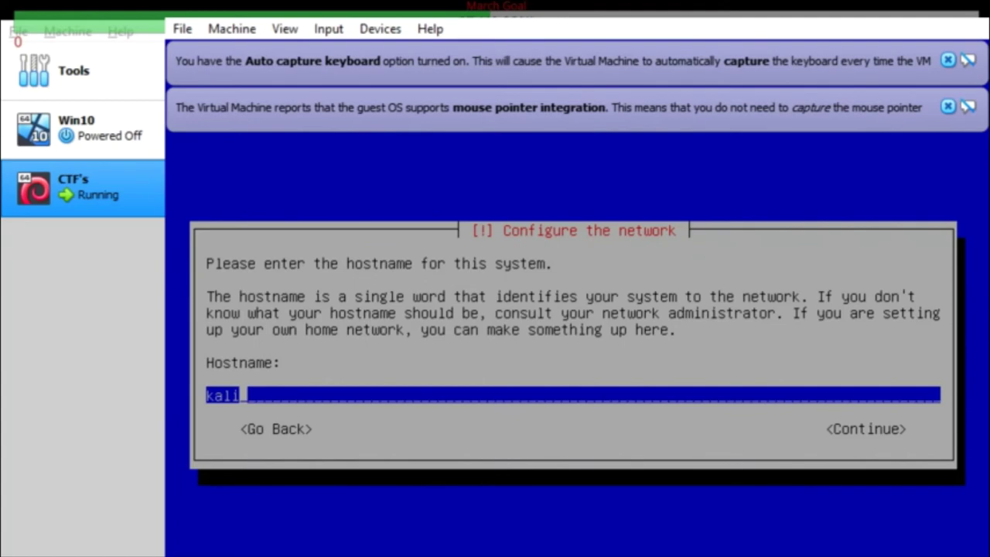
Replace the default hostname with chemisecurity and continue to the domain name.
key("BackSpace")
key("BackSpace")
key("BackSpace")
key("BackSpace")
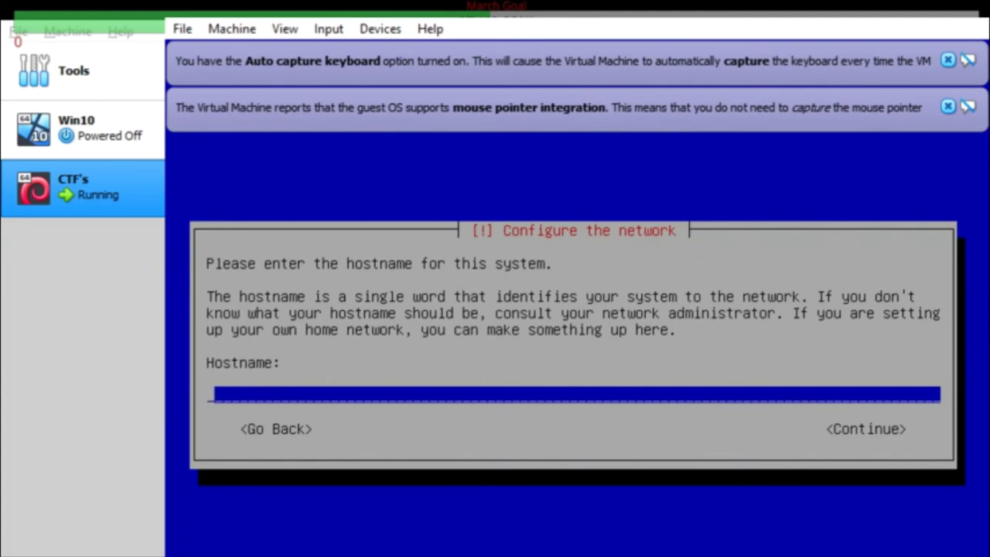
type("chemisecurity")
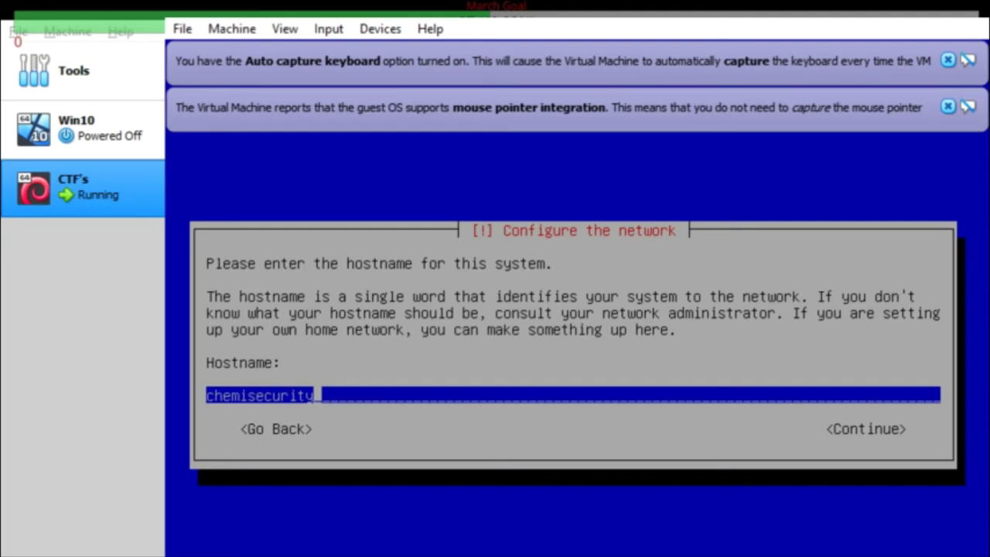
key("Tab")
key("Return")
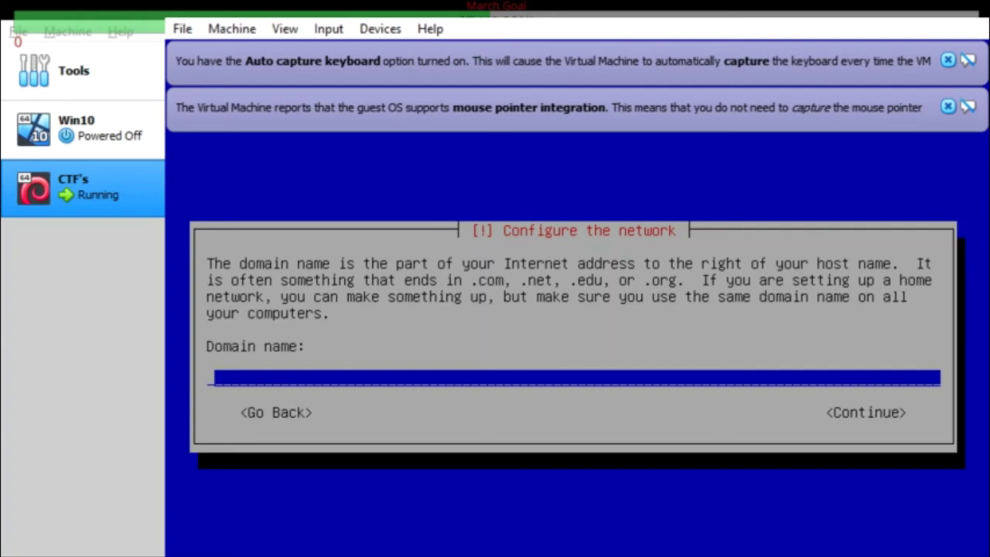
Set the domain name to chemisecurity.home and continue to the user and password setup.
type("chemisecurity")
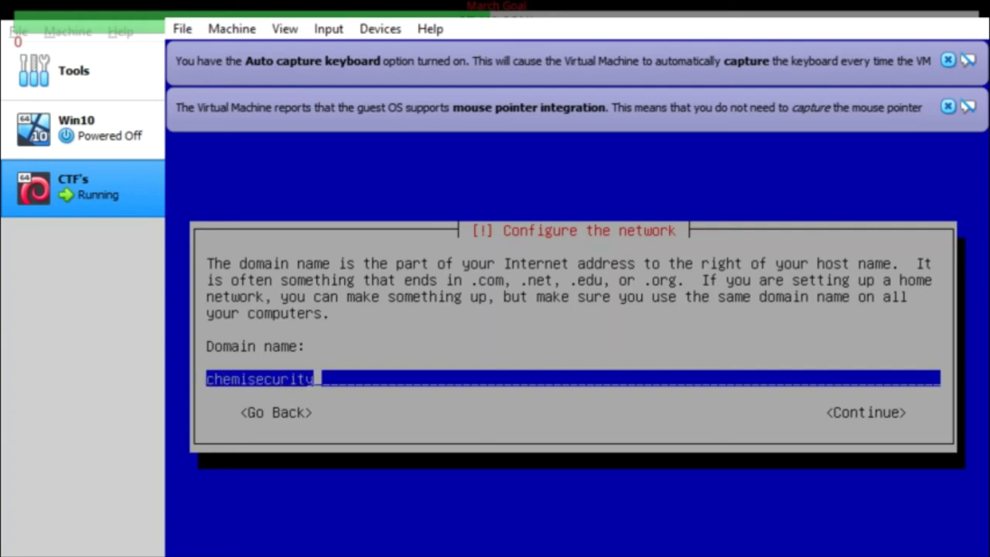
type(".home")
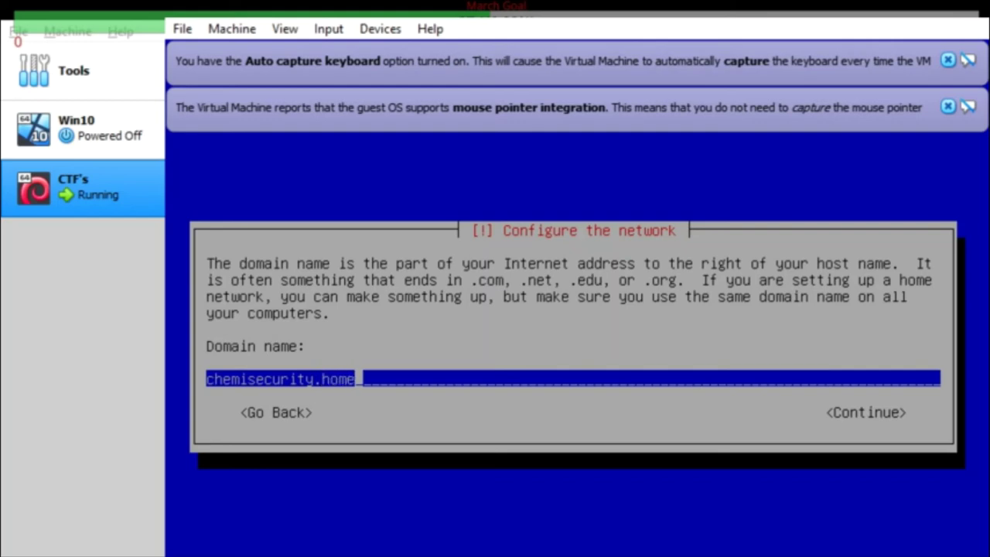
key("Tab")
key("Return")
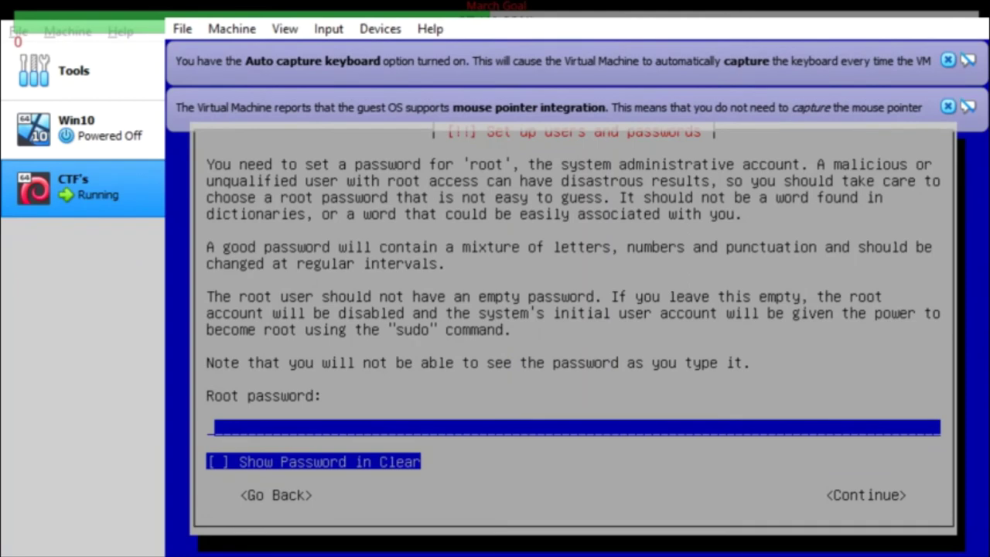
type("*******")
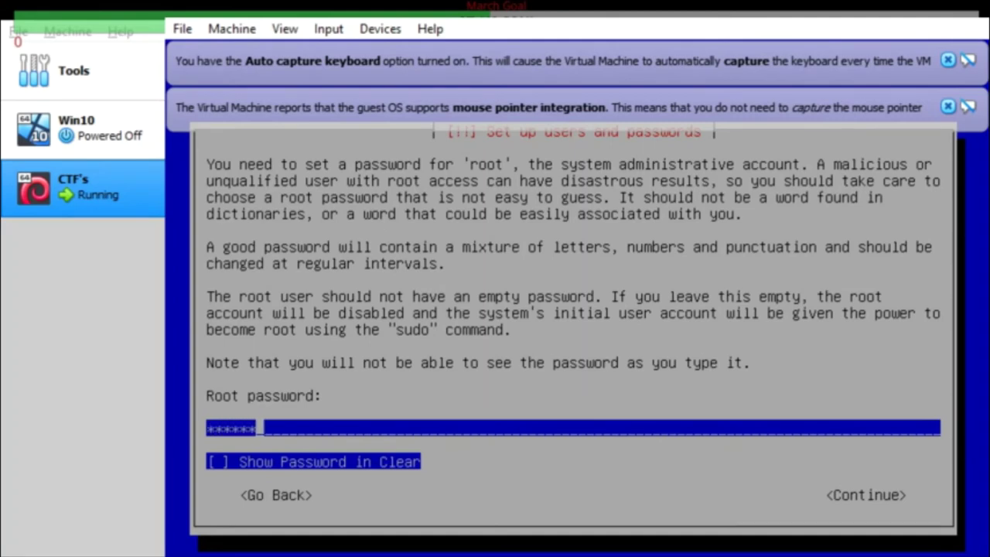
type("*")
key("BackSpace")
key("BackSpace")
key("BackSpace")
key("BackSpace")
key("BackSpace")
key("BackSpace")
key("BackSpace")
key("BackSpace")
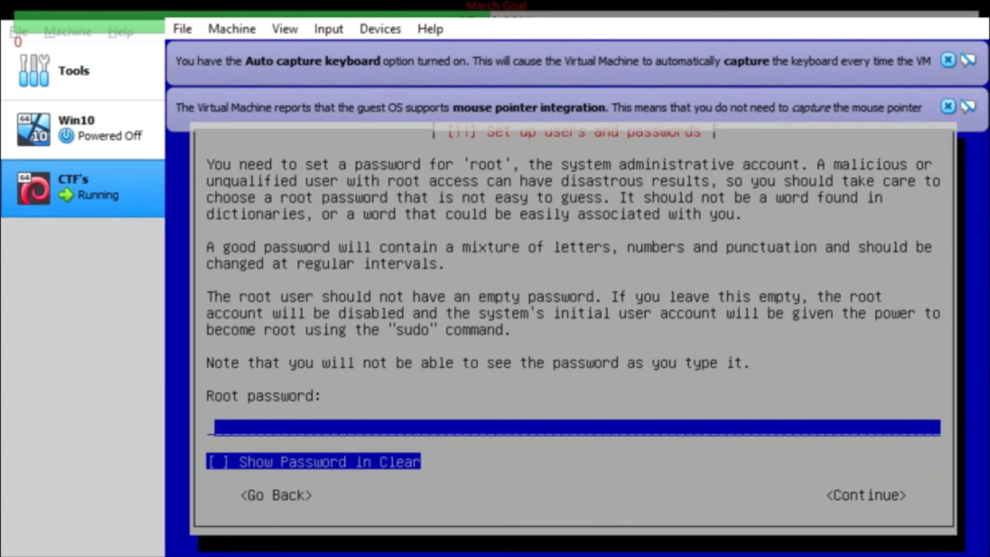
Enter the root password and continue to its verification.
type("*******")
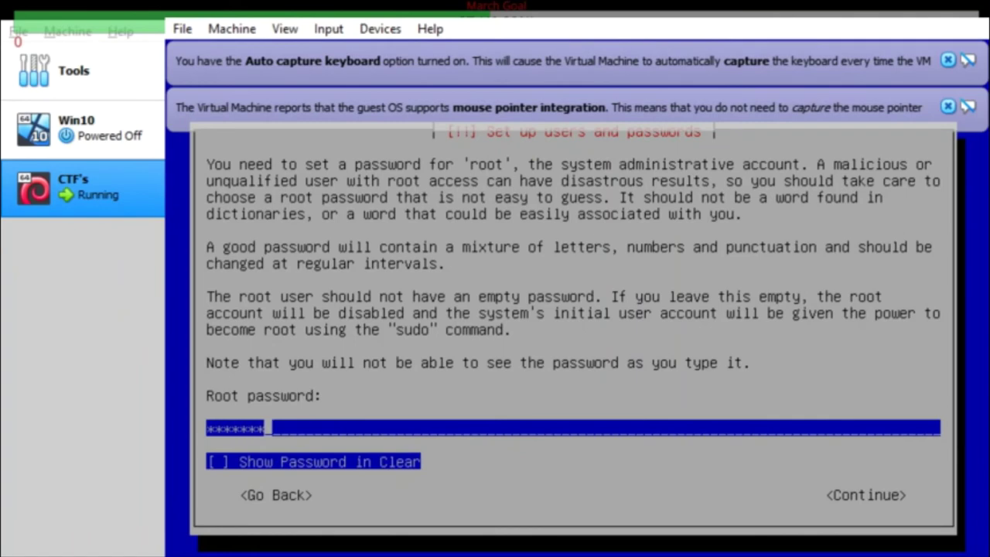
type("*****")
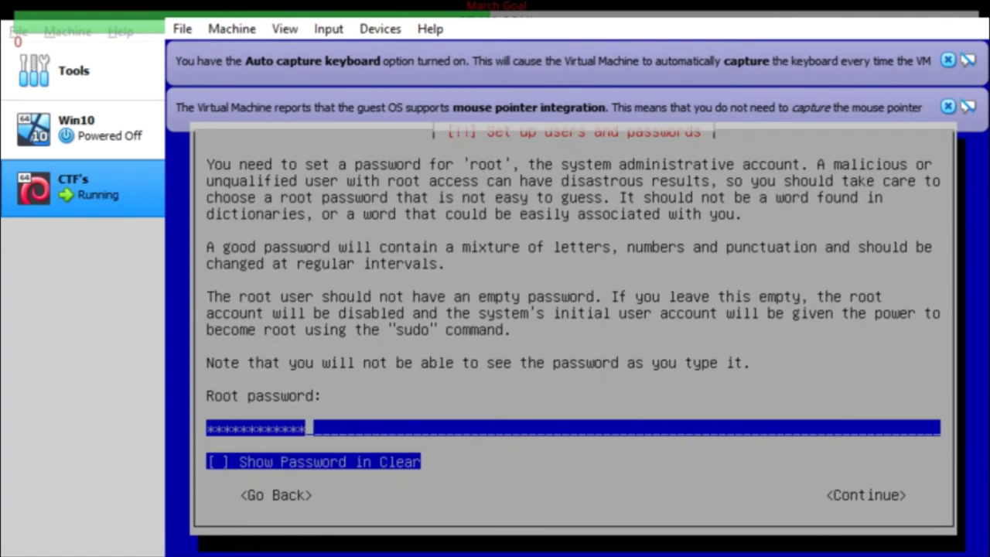
type("****")
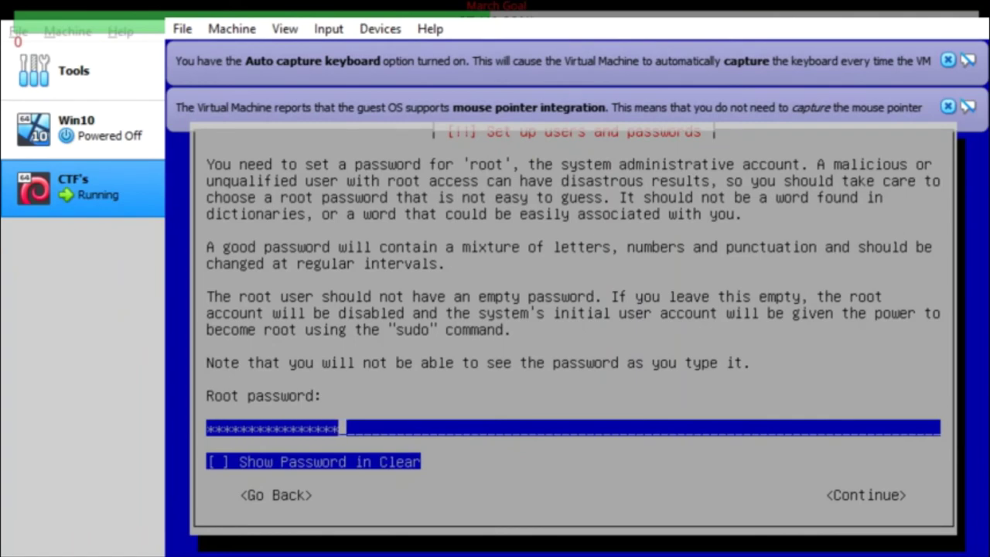
type("*******")
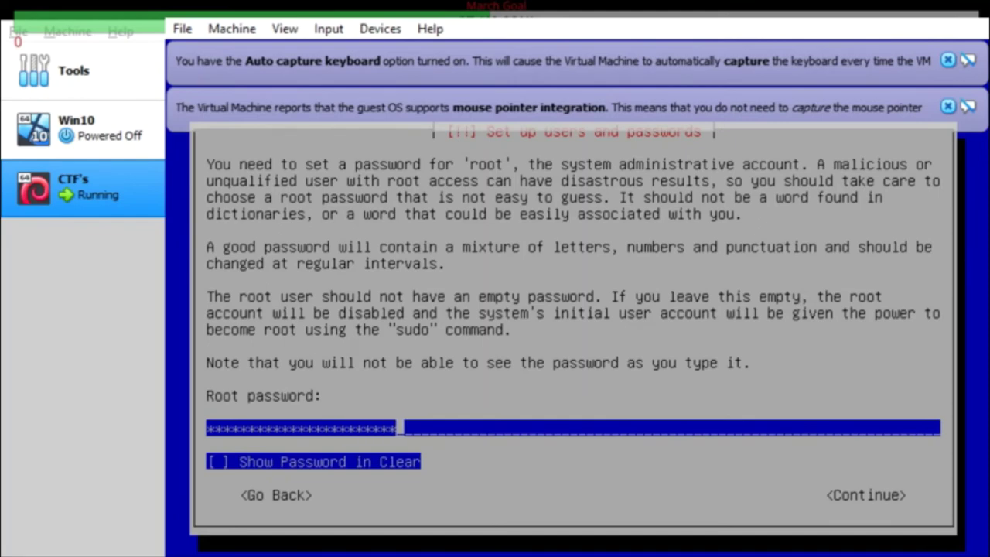
key("Tab")
key("Tab")
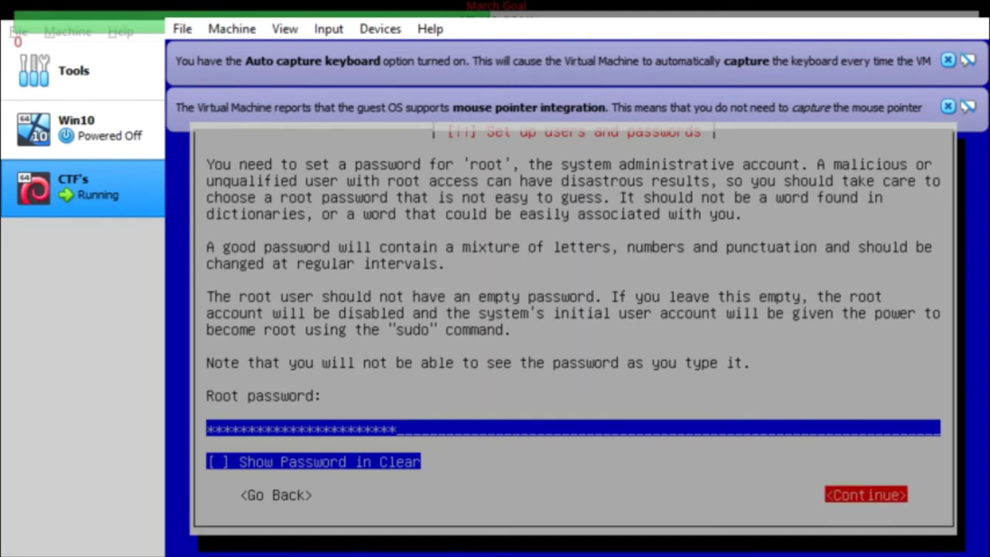
key("Return")
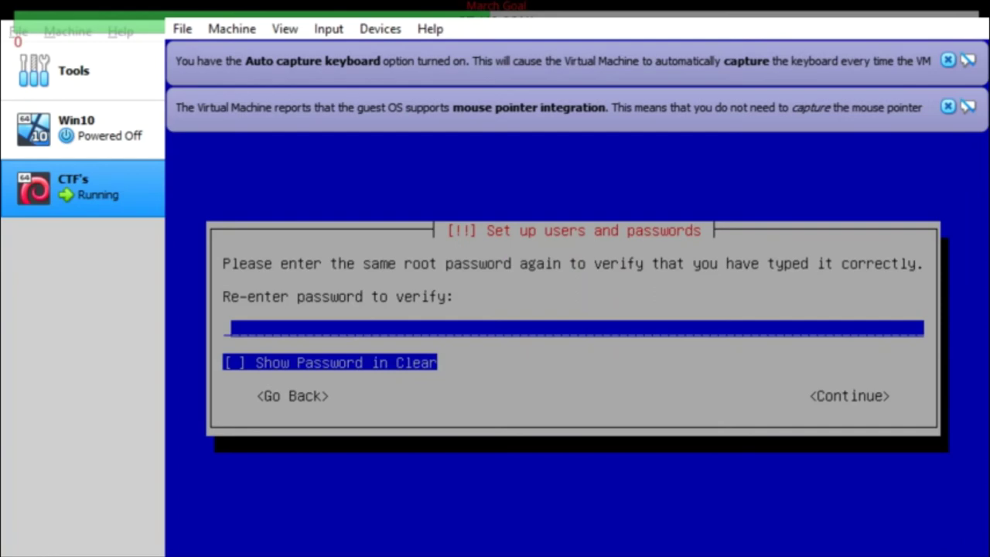
Re-enter the root password to verify it and continue to the clock configuration.
type("*******")
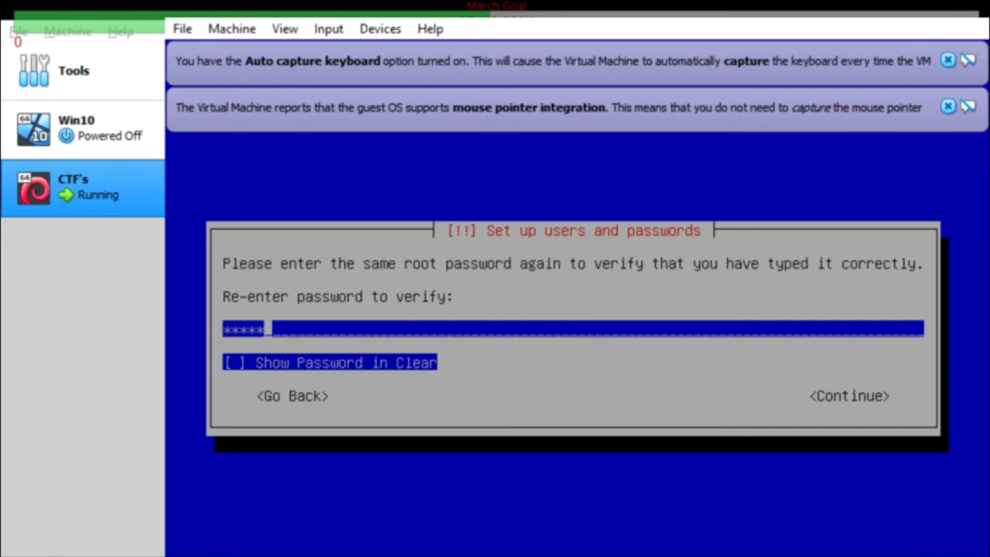
type("******")
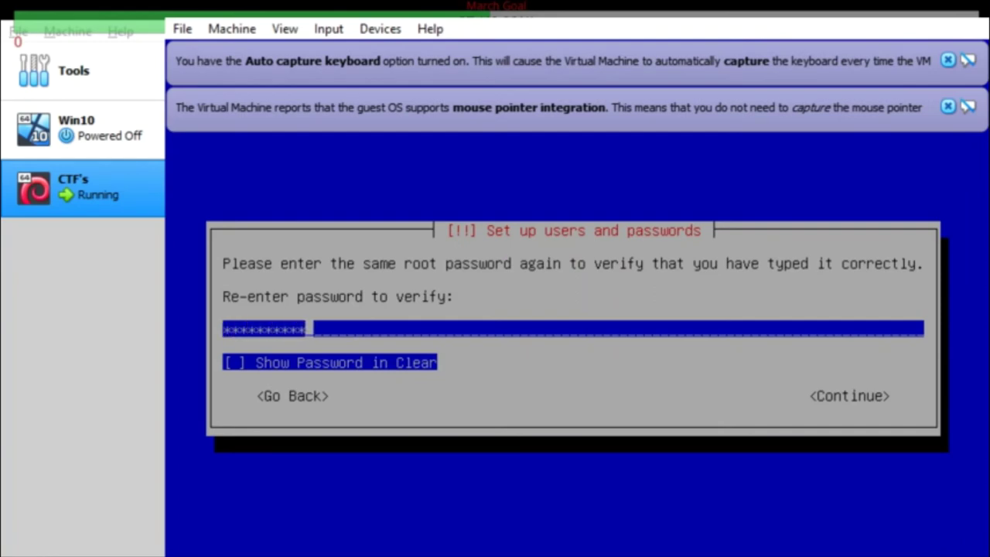
type("*****")
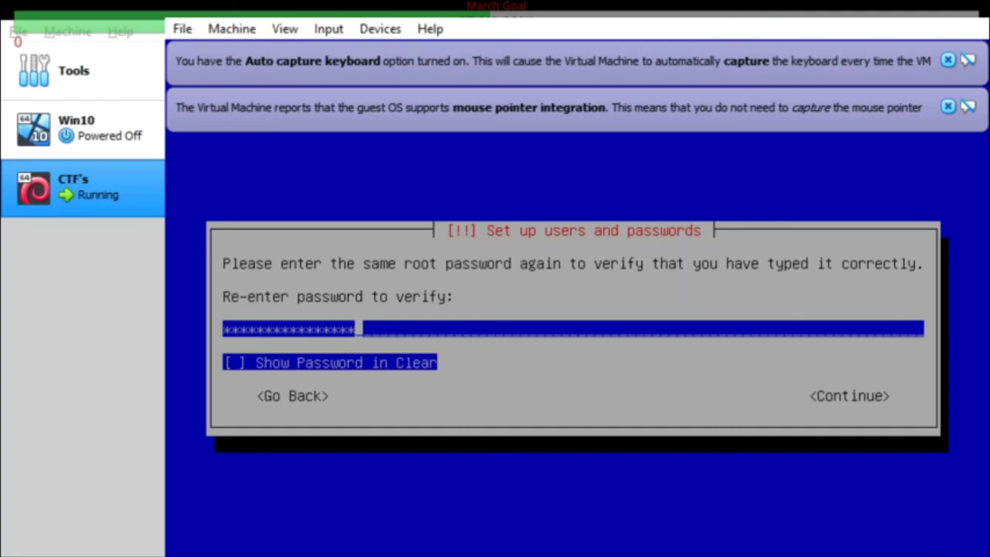
type("*******")
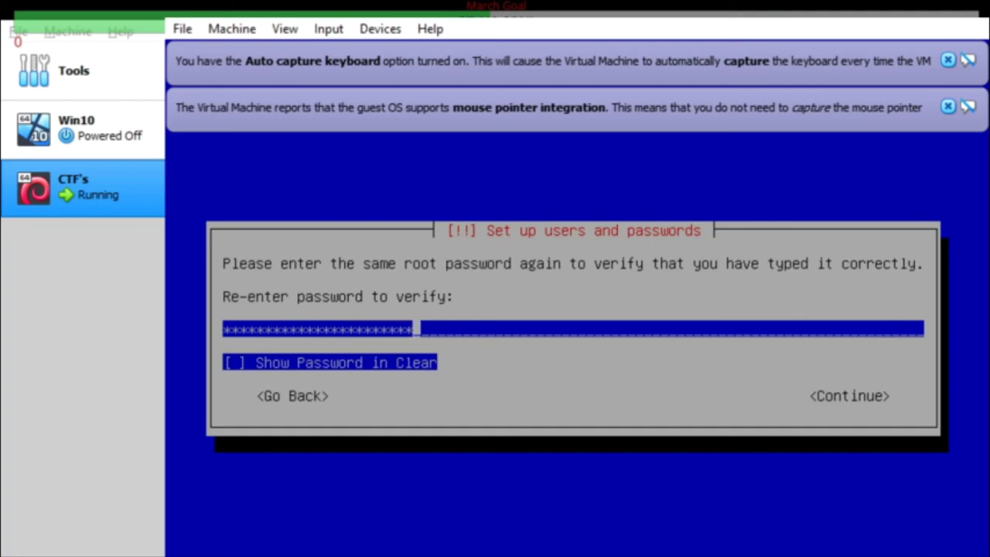
key("Tab")
key("Tab")
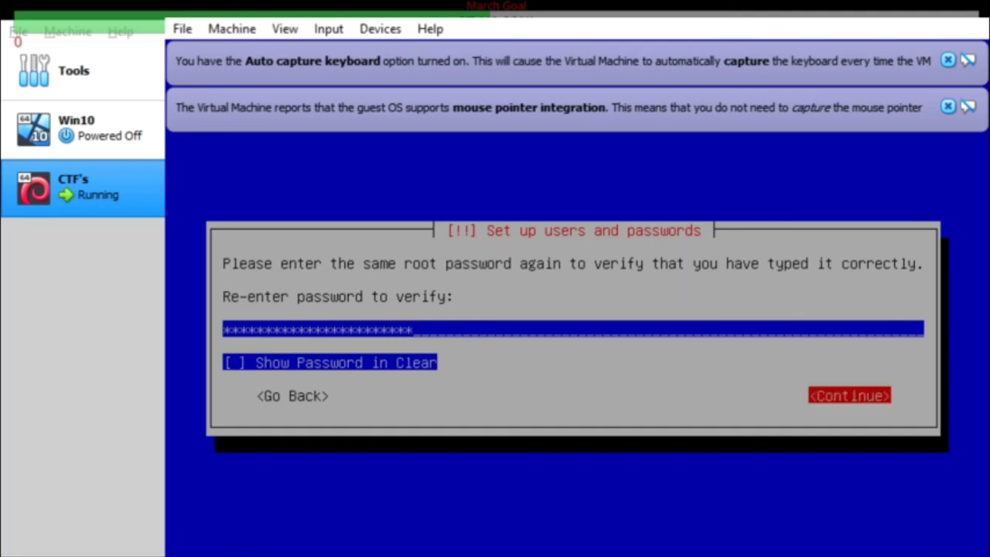
key("Return")
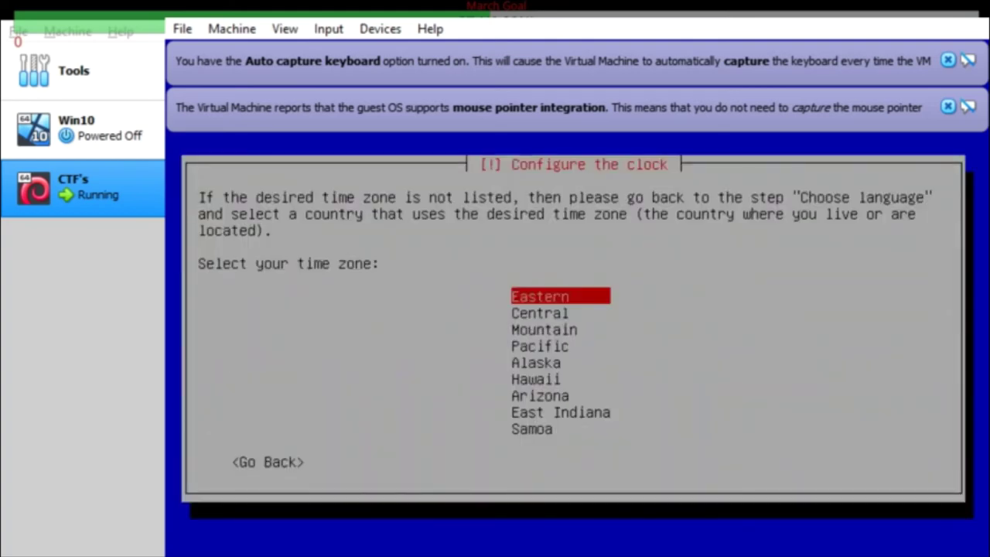
Set the time zone to Pacific and continue to disk partitioning.
key("Down")
key("Down")
key("Down")
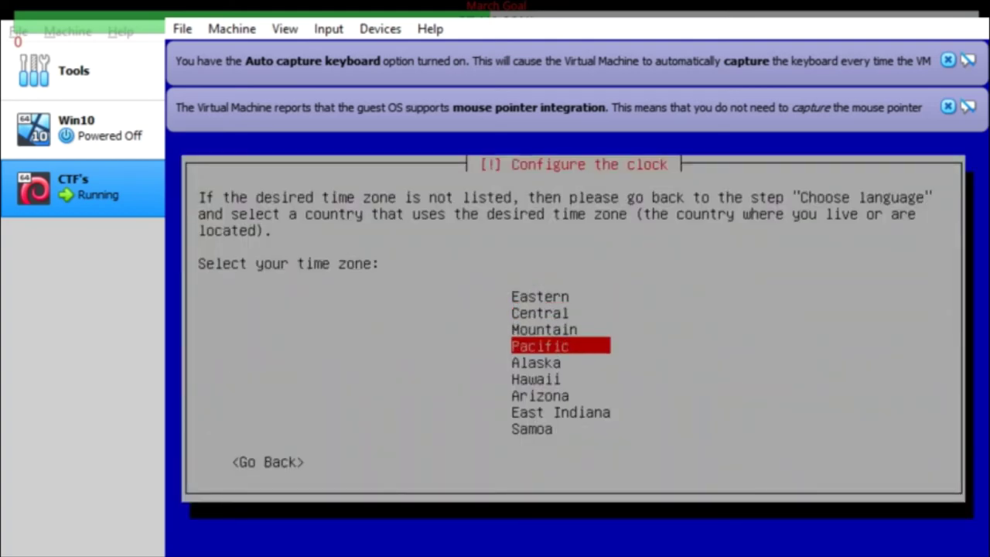
key("Return")
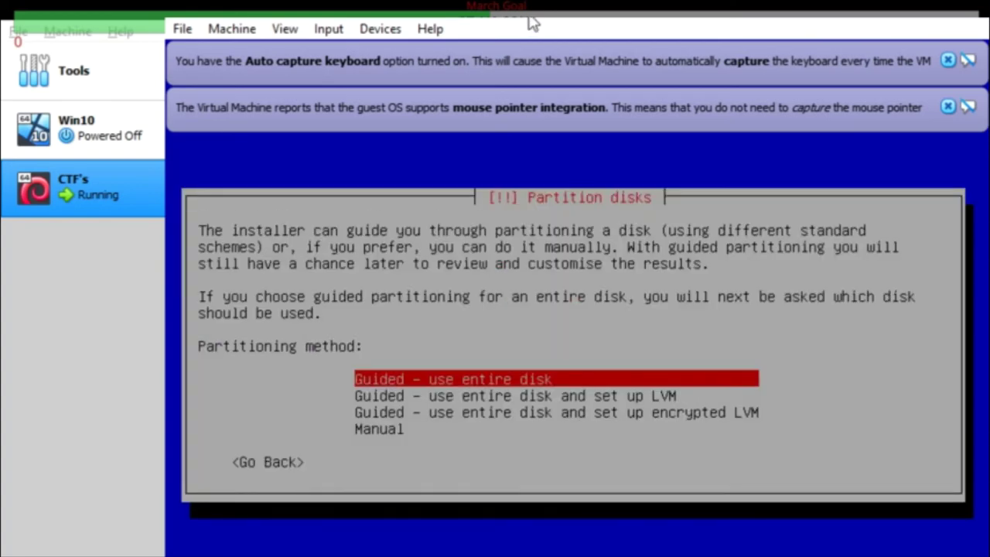
Choose guided partitioning of the entire sda disk with all files in one partition.
key("Return")
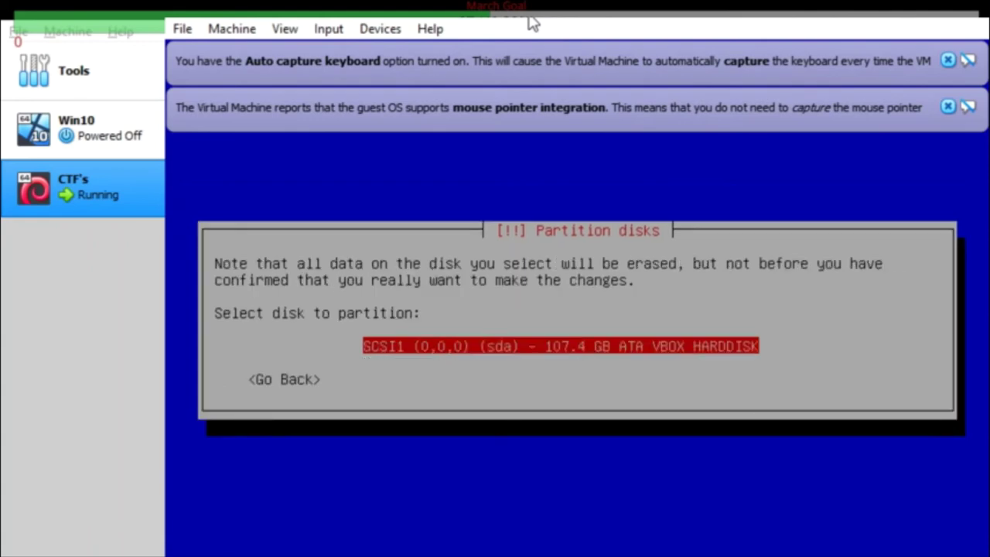
key("Return")
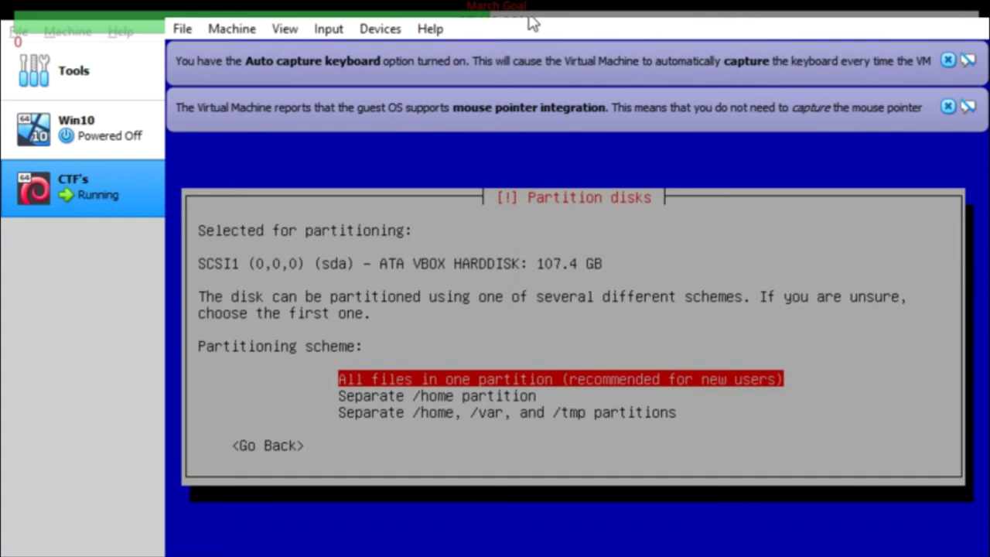
key("Return")
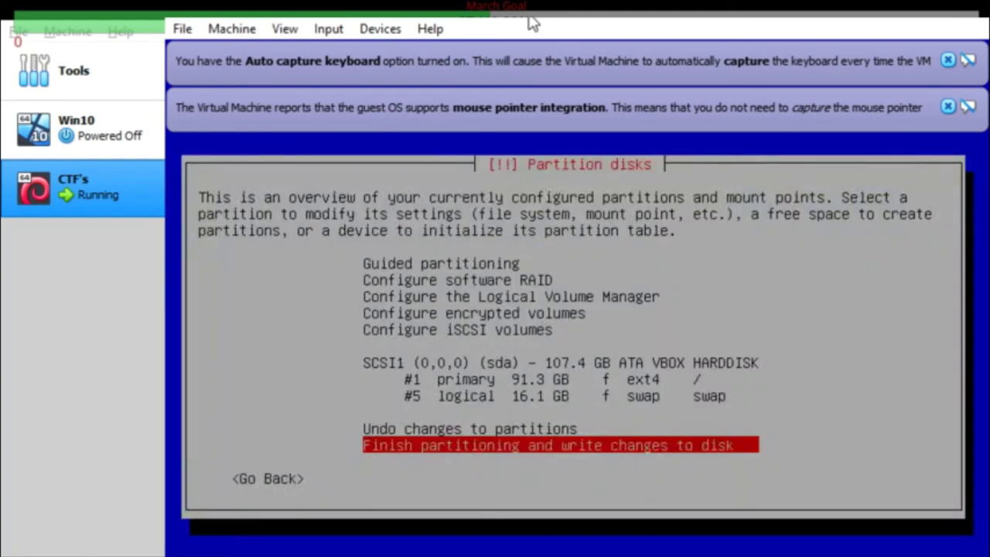
Finish partitioning and confirm writing the changes to disk.
key("Return")
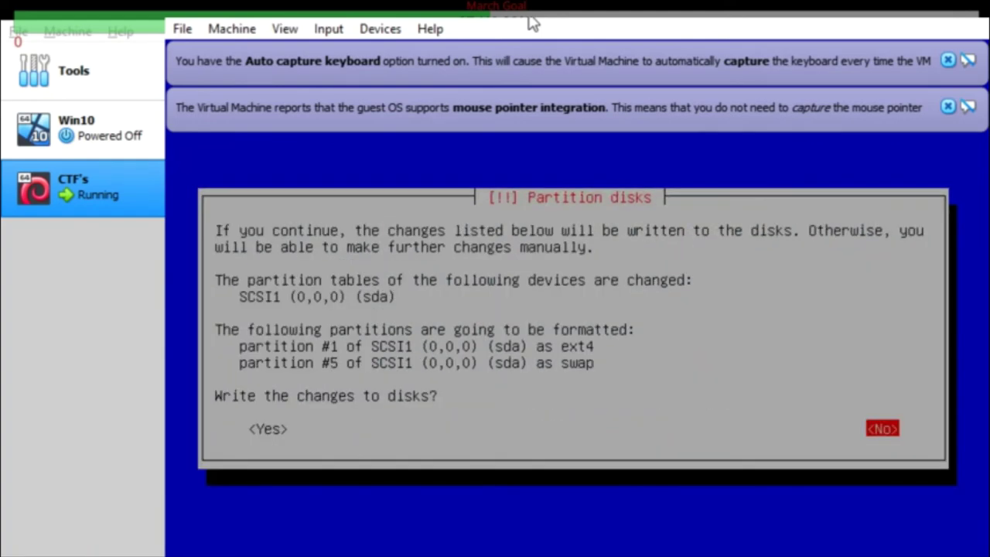
key("Left")
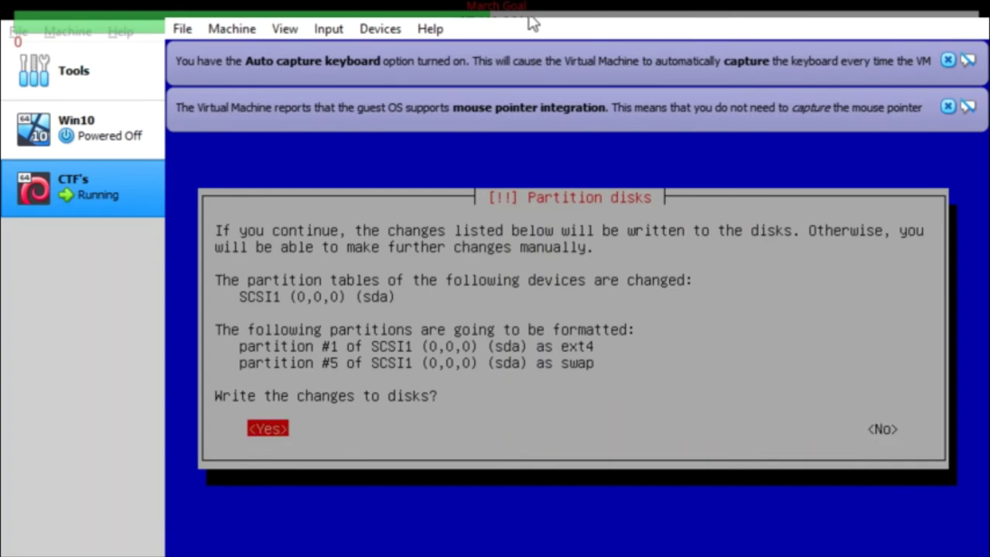
key("Return")
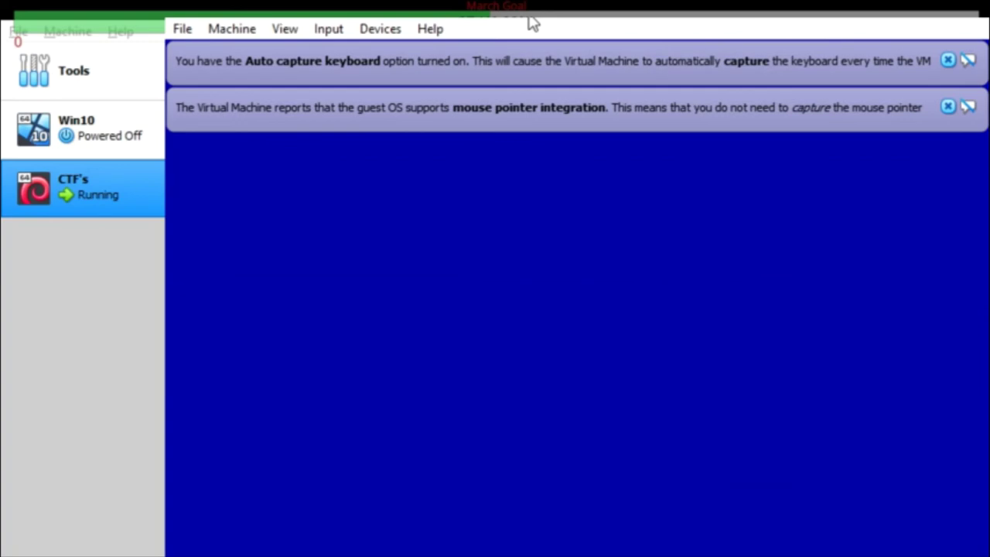
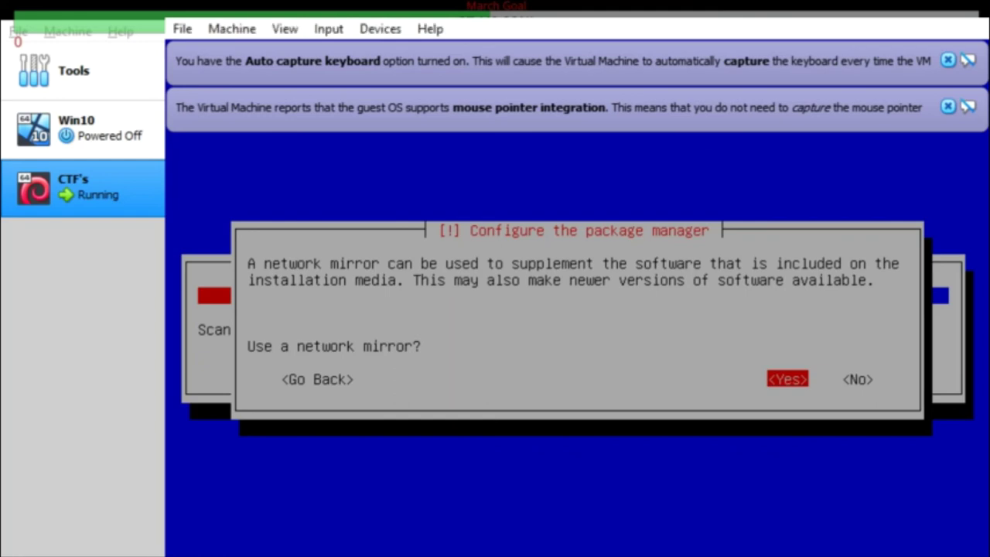
key("Return")
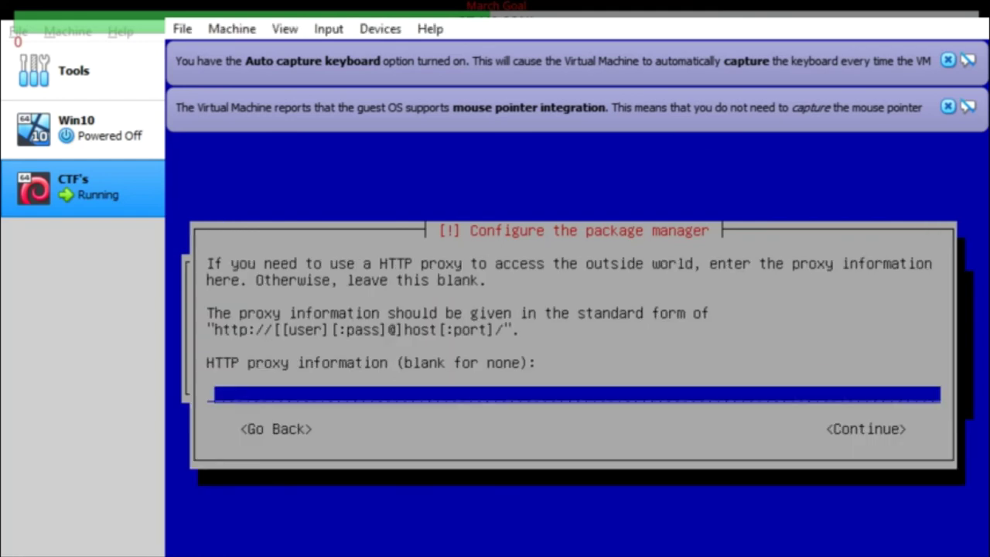
key("Tab")
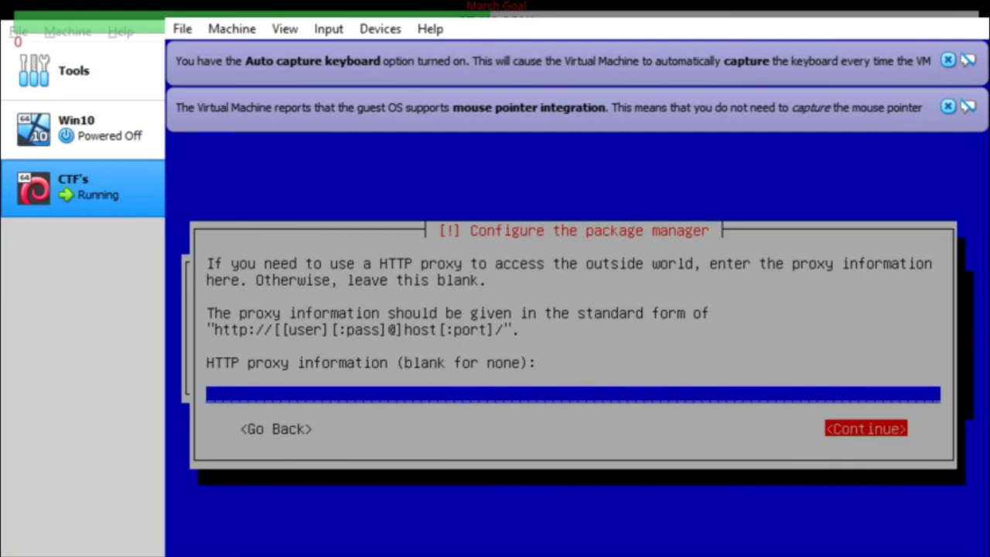
key("shift+Tab")
key("Tab")
key("Tab")
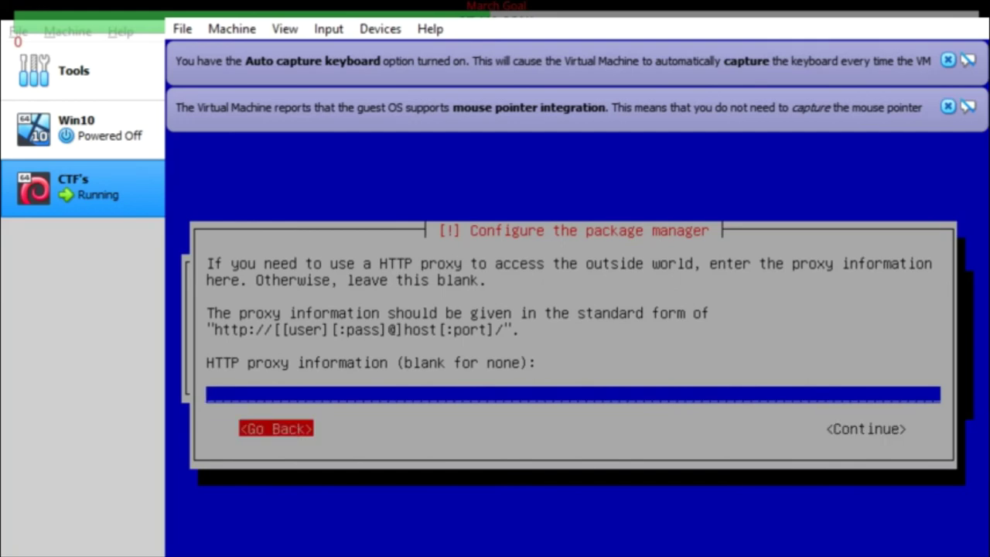
key("Return")
key("Return")
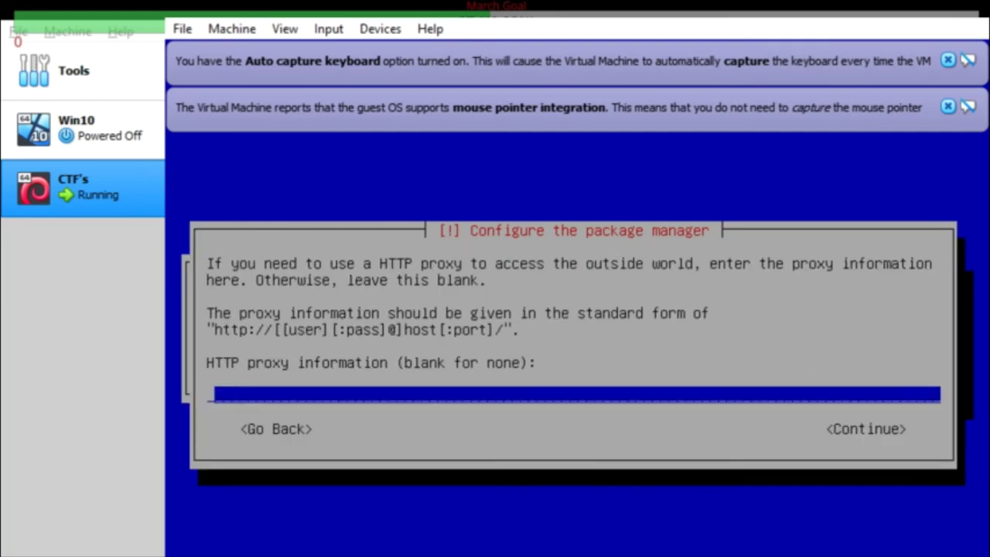
Back out of the HTTP proxy prompt, decline the network mirror and confirm continuing without one.
key("Tab")
key("Tab")
key("Return")
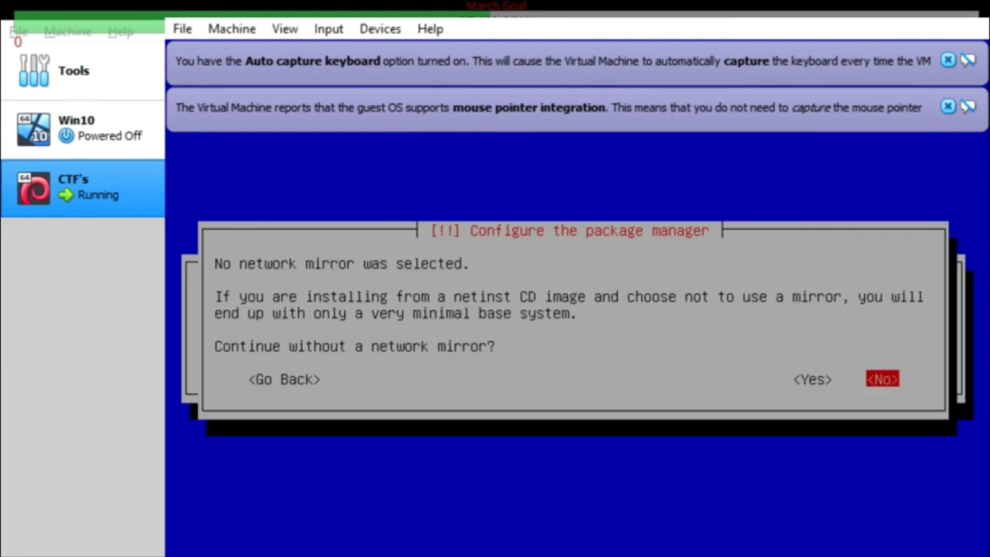
key("Left")
key("Return")
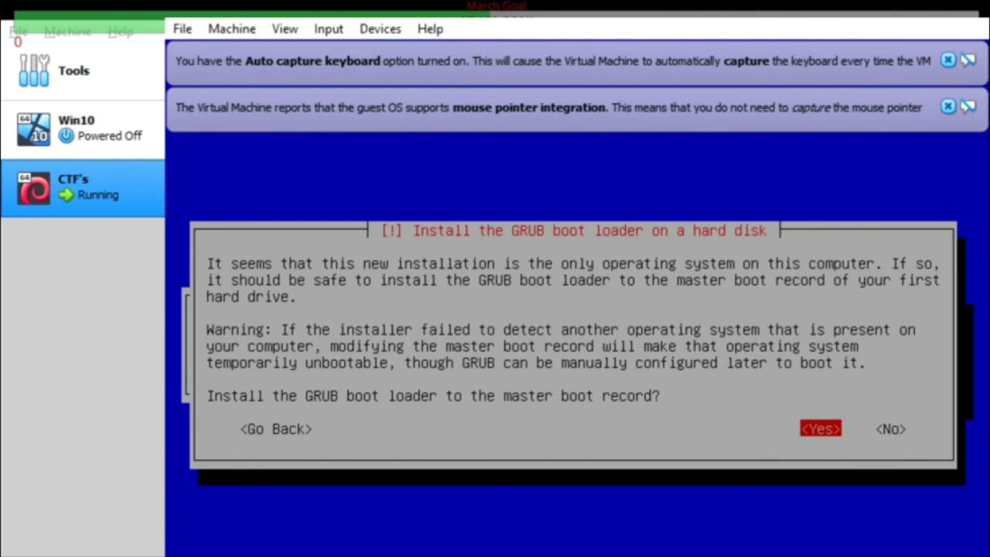
Install the GRUB boot loader to the master boot record on /dev/sda and proceed past the installation-complete screen.
key("Return")
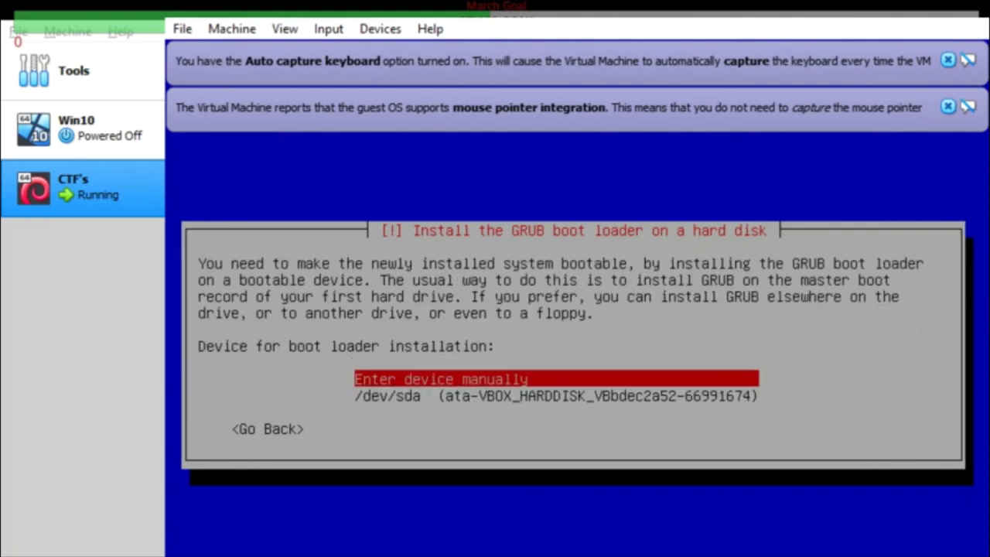
key("Down")
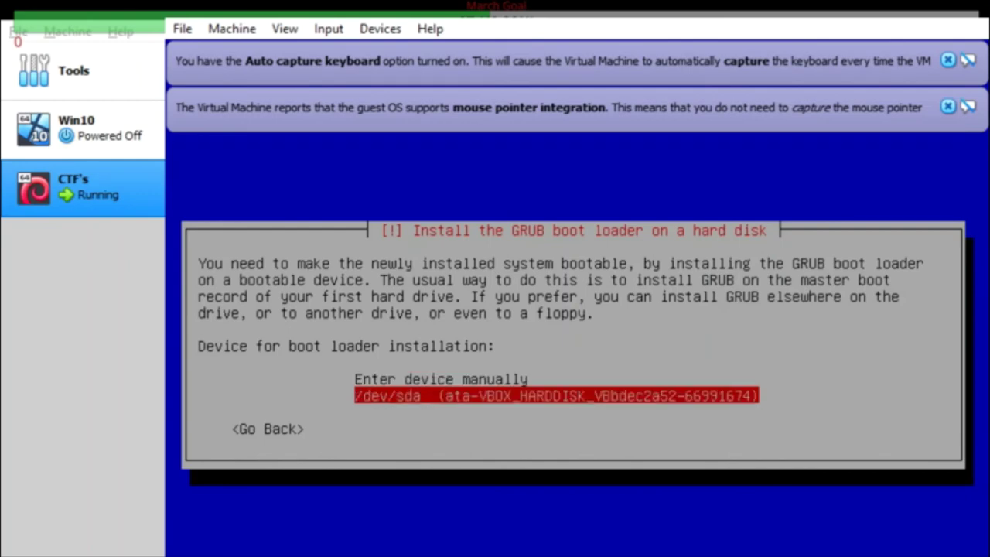
key("Return")
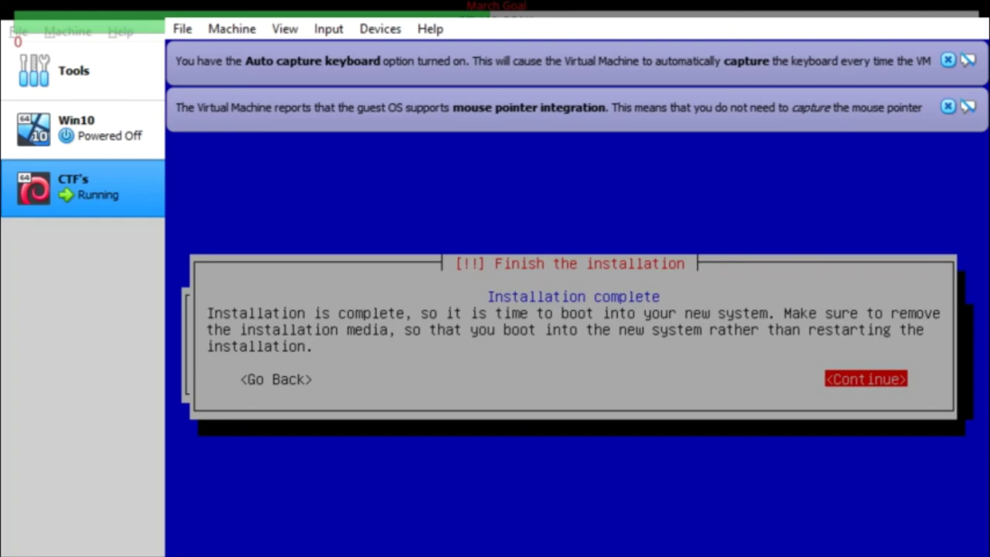
key("Return")
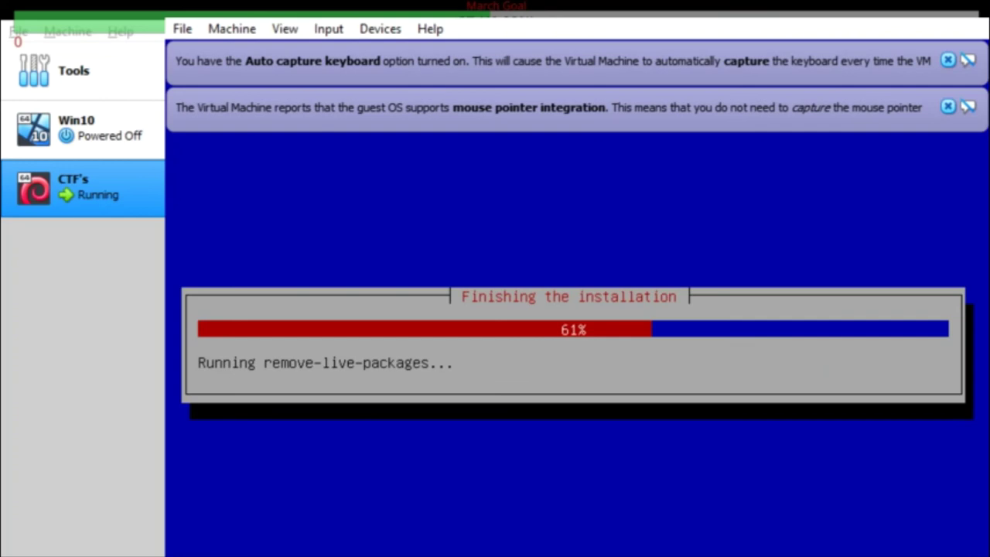